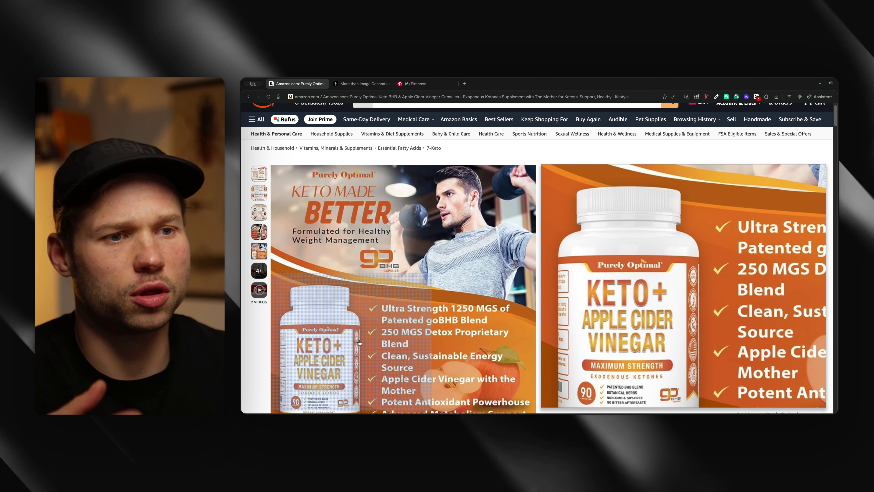
# Look through the Purely Optimal Keto product gallery images on the Amazon listing, ending on the main image.
pyautogui.moveTo(259, 213)
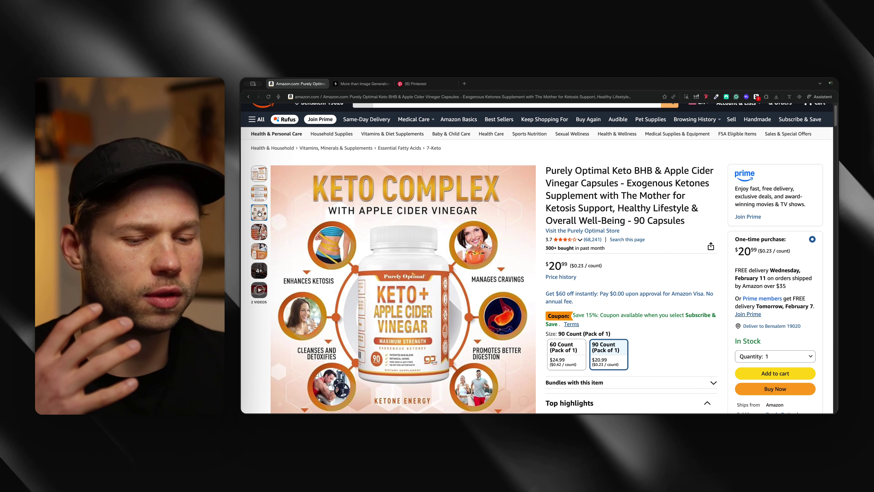
pyautogui.moveTo(261, 192)
pyautogui.moveTo(351, 204)
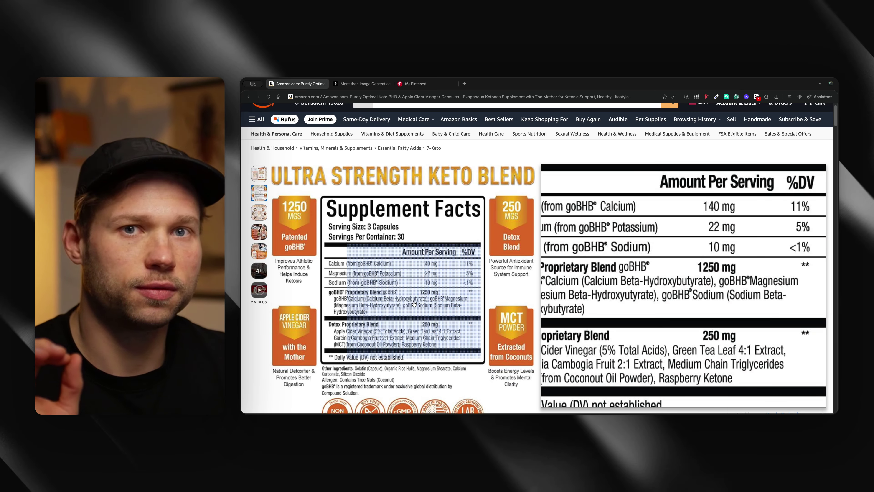
pyautogui.click(258, 173)
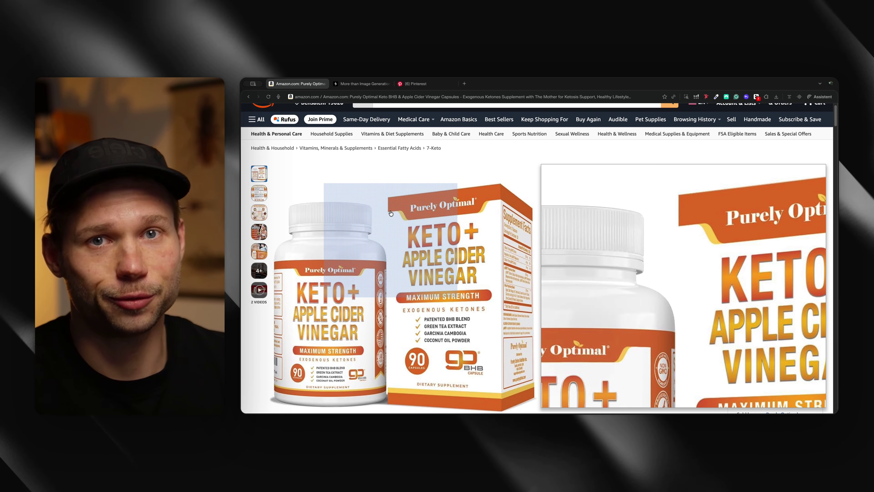
# Switch to the Scalable image generation page and compare the original product photo with the generated main image.
pyautogui.hotkey('ctrl', 'Tab')
pyautogui.scroll(-10, 501, 266)
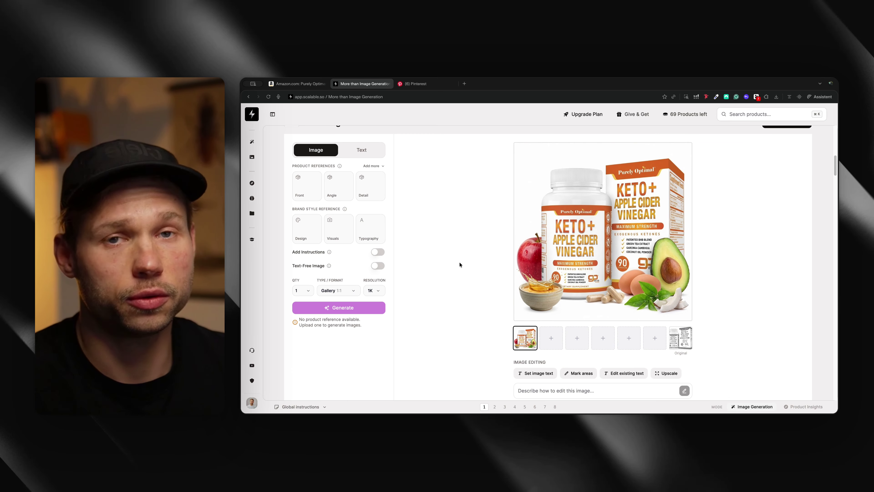
pyautogui.click(680, 337)
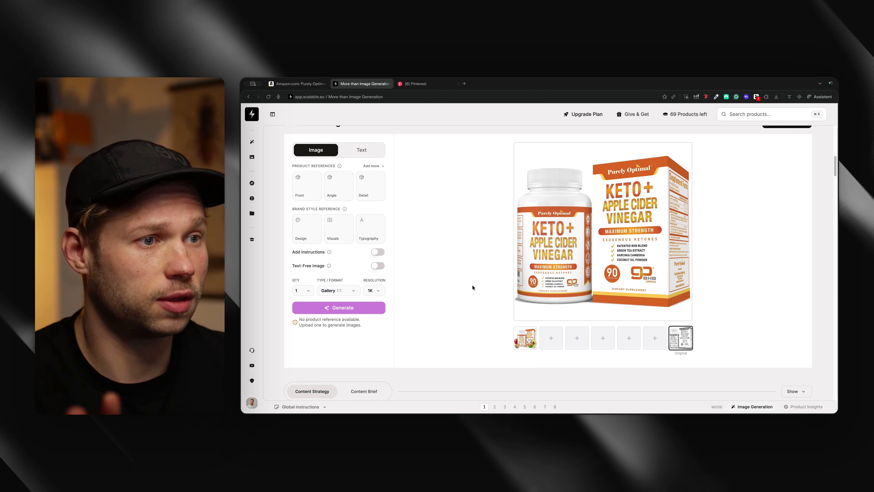
pyautogui.click(533, 339)
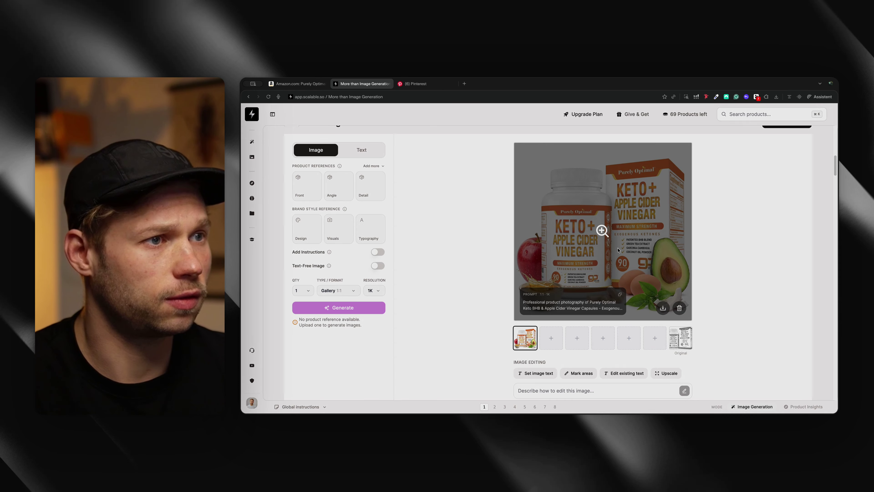
# View the generated main image at full size and review the rest of the generated listing images.
pyautogui.click(618, 250)
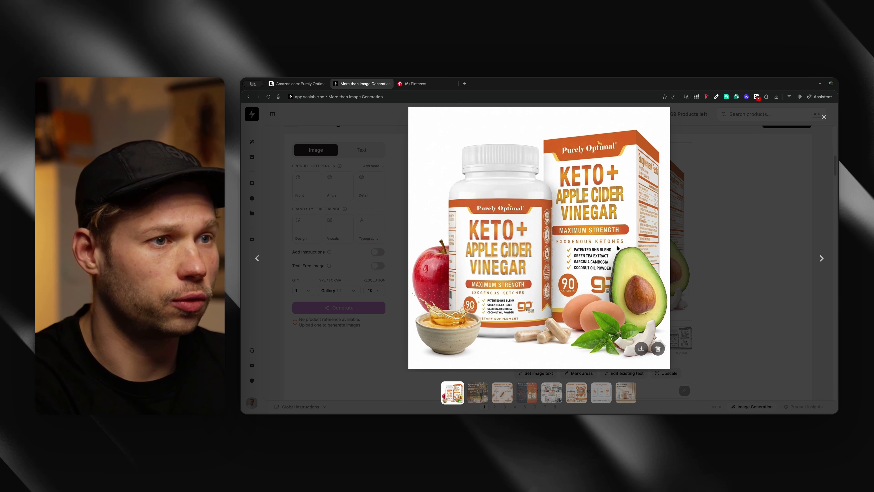
pyautogui.press('Right')
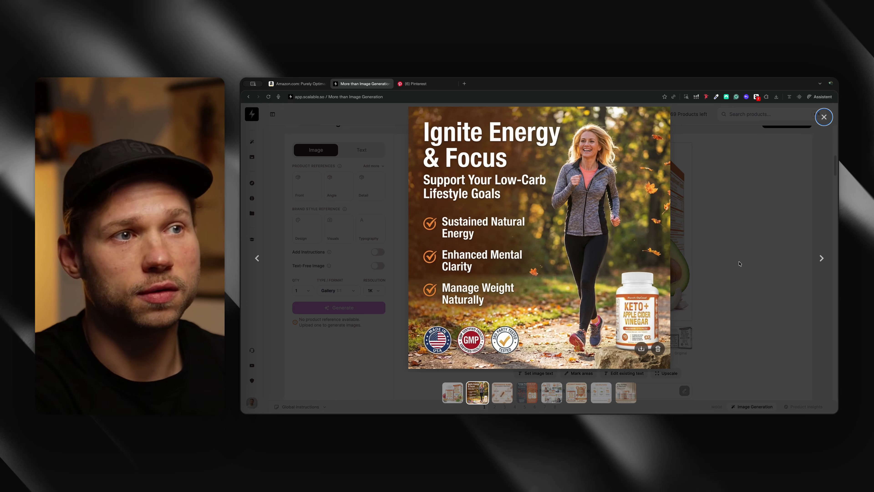
pyautogui.press('Right')
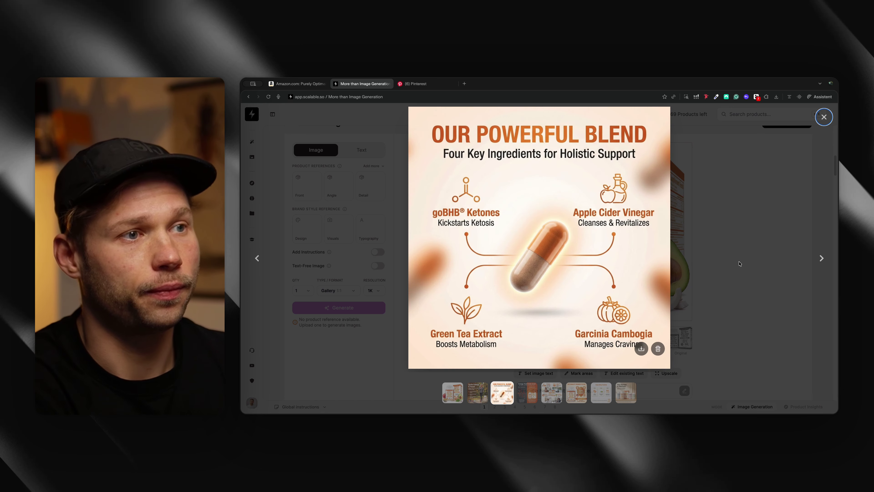
pyautogui.press('Right')
pyautogui.press('Right')
pyautogui.press('Right')
pyautogui.press('Right')
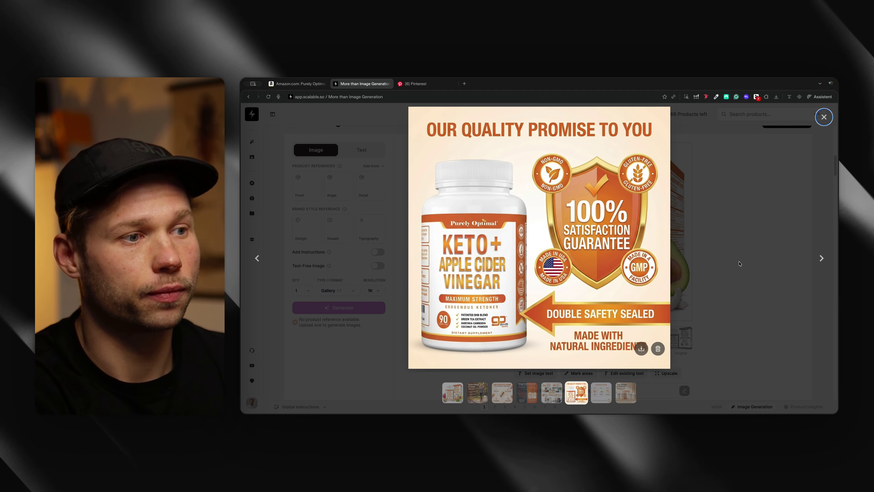
pyautogui.press('Right')
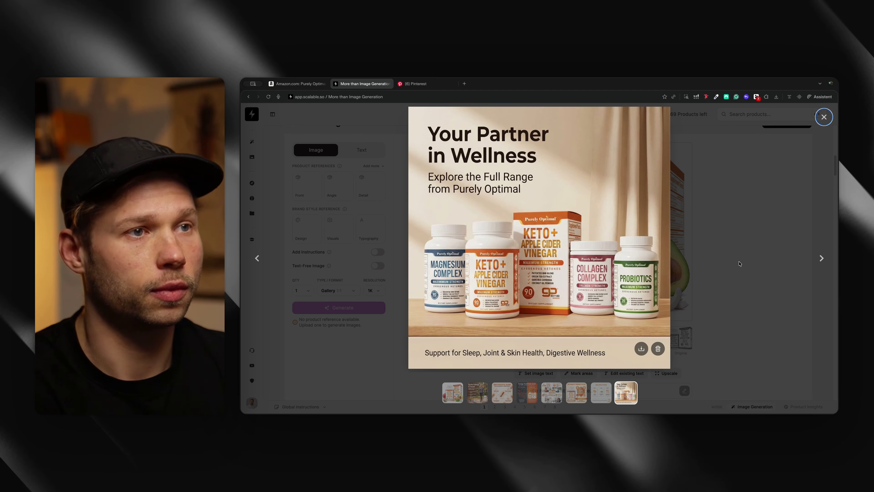
pyautogui.press('Escape')
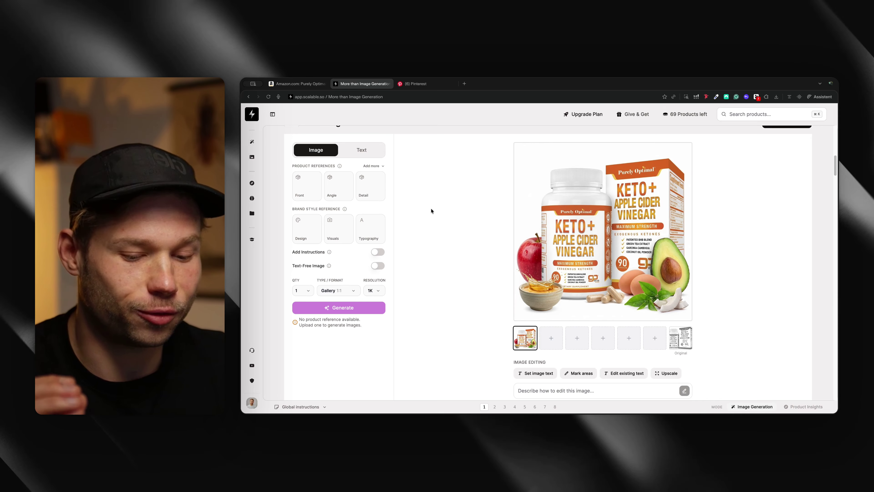
# Download the original bottle-and-box product image and upload it as the Front product reference.
pyautogui.click(681, 338)
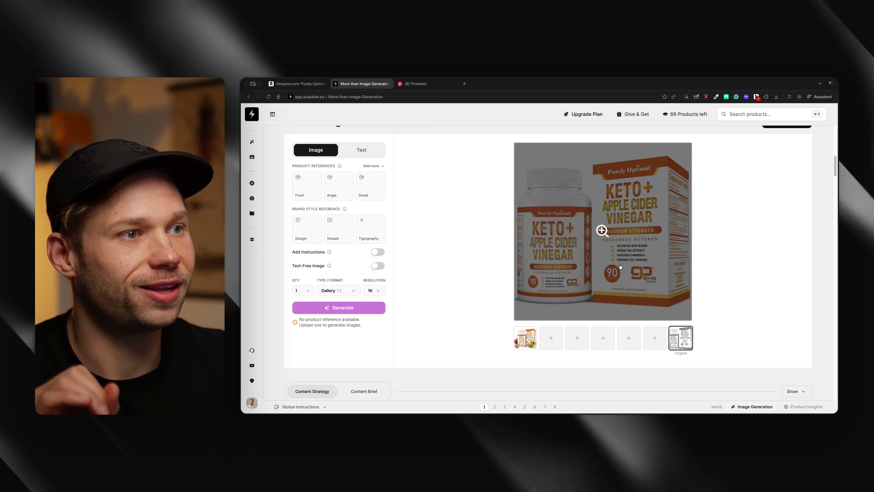
pyautogui.click(642, 283)
pyautogui.click(680, 377)
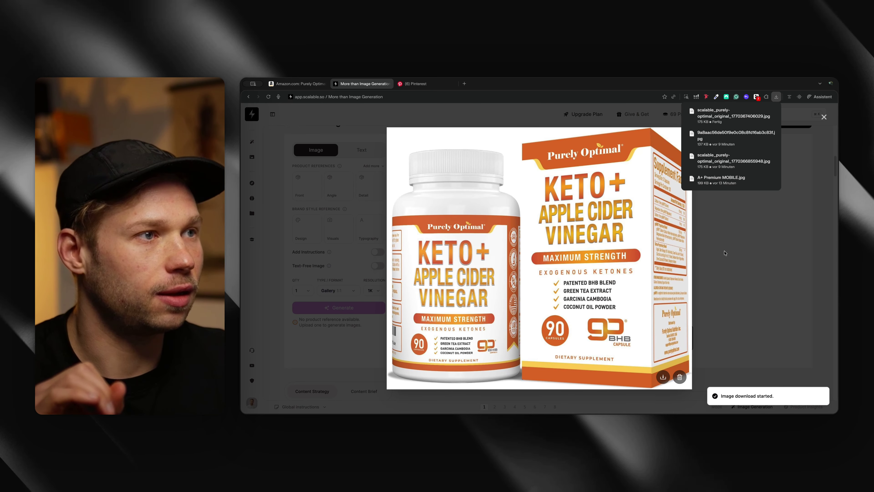
pyautogui.click(722, 256)
pyautogui.click(308, 192)
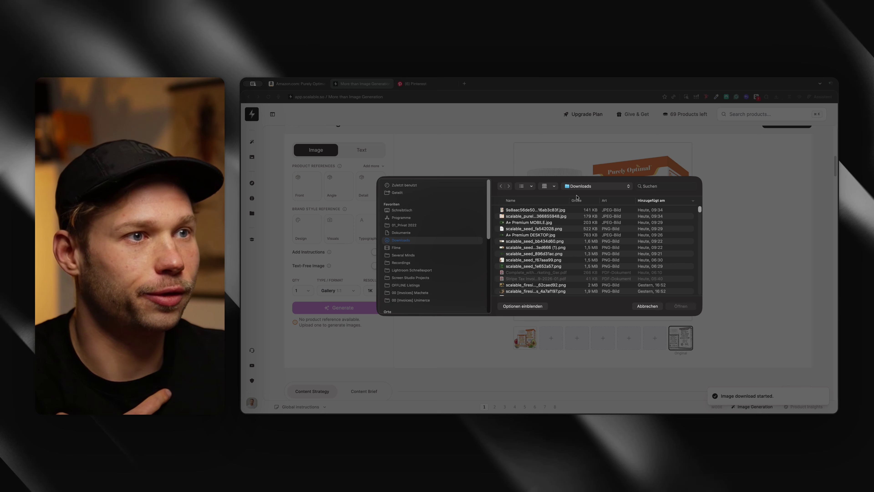
pyautogui.doubleClick(534, 209)
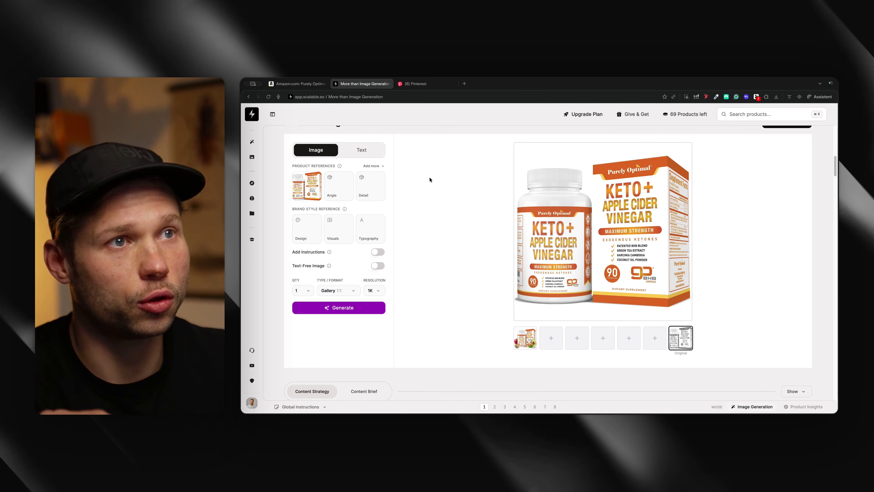
# Switch to Pinterest and search for "health moodboard".
pyautogui.click(413, 84)
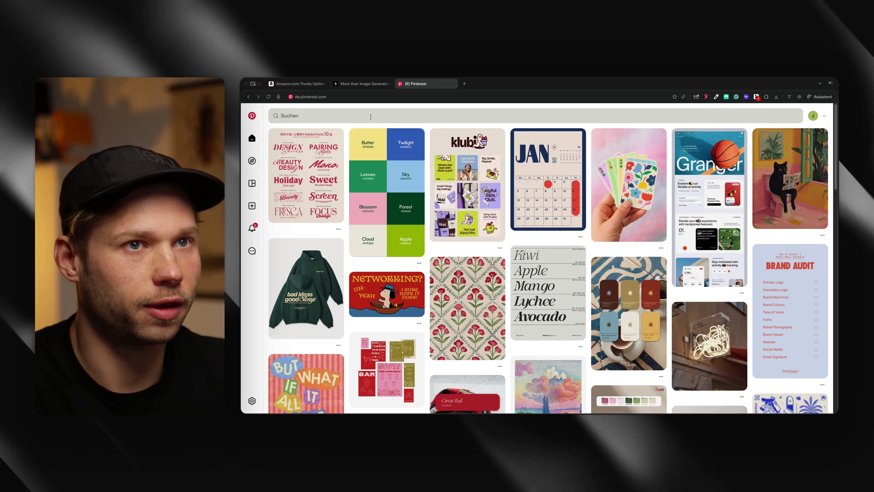
pyautogui.click(371, 117)
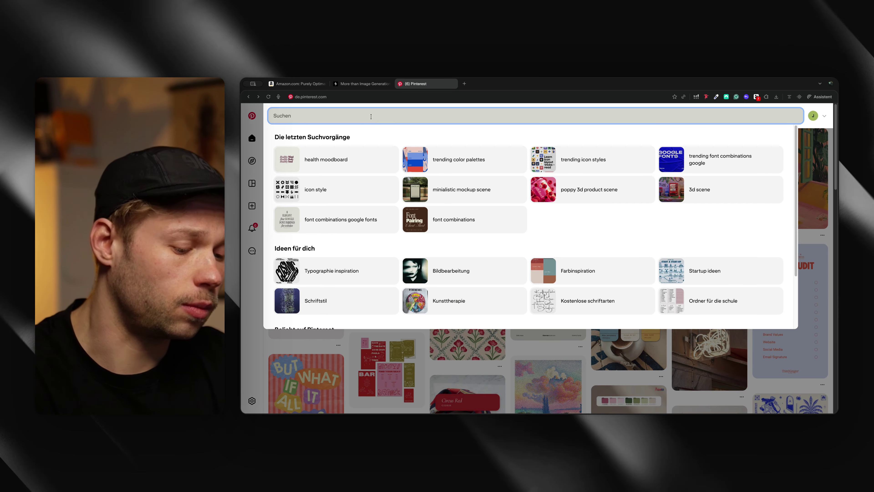
pyautogui.write('health')
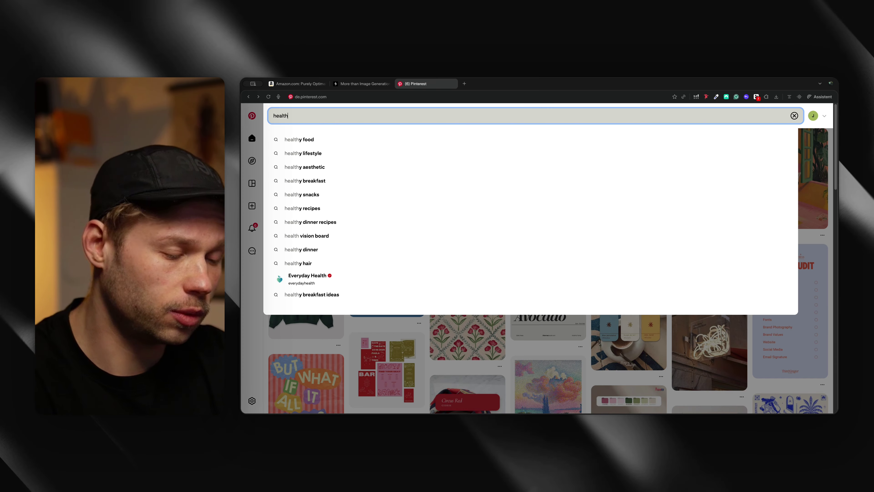
pyautogui.write(' mo')
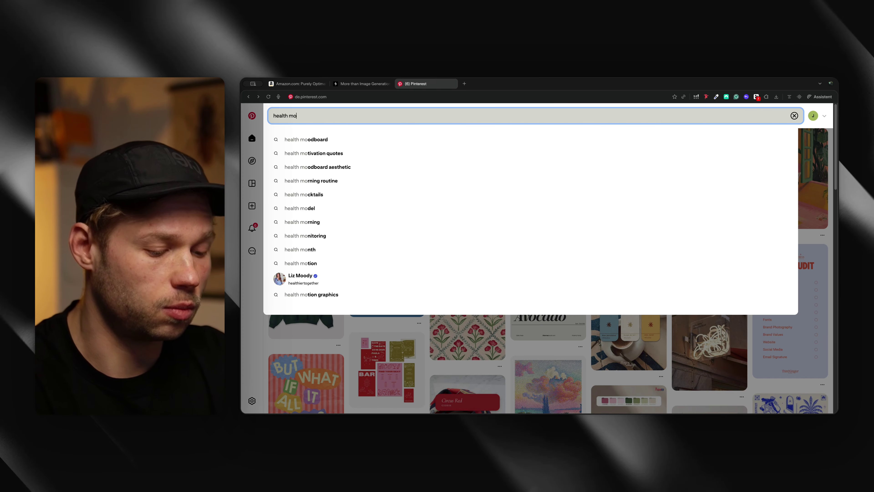
pyautogui.write('odboard')
pyautogui.press('Return')
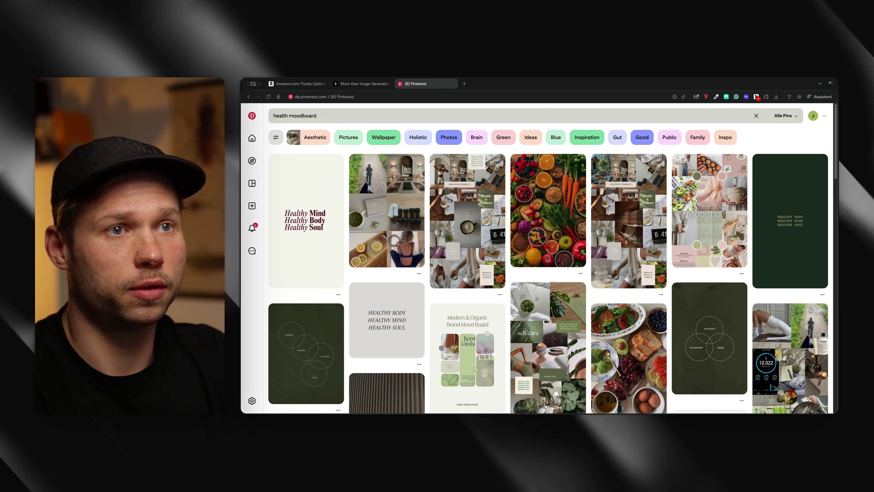
# Examine the Health and wellness and Vitamins brand moodboard pins and browse the other results for a suitable style.
pyautogui.click(479, 230)
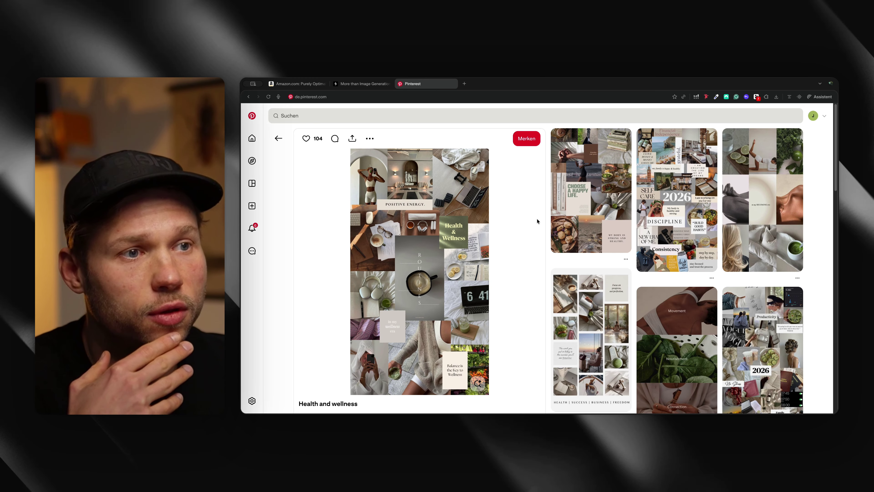
pyautogui.click(279, 138)
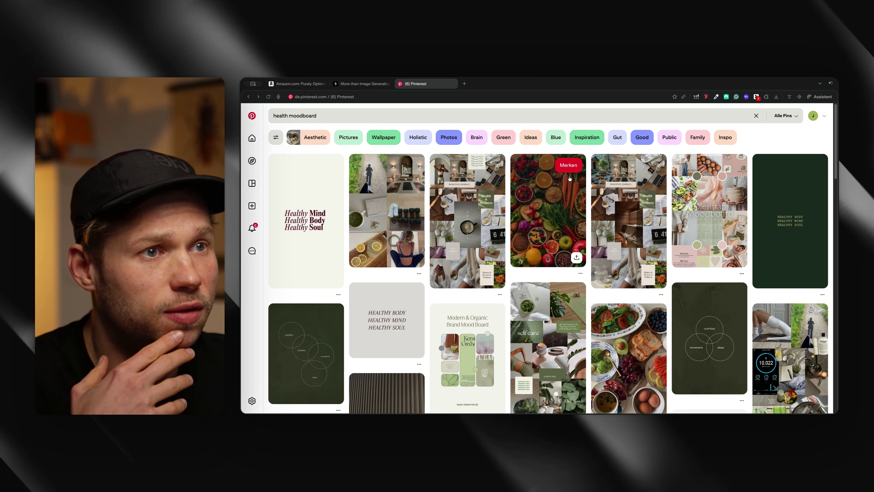
pyautogui.scroll(-6, 413, 241)
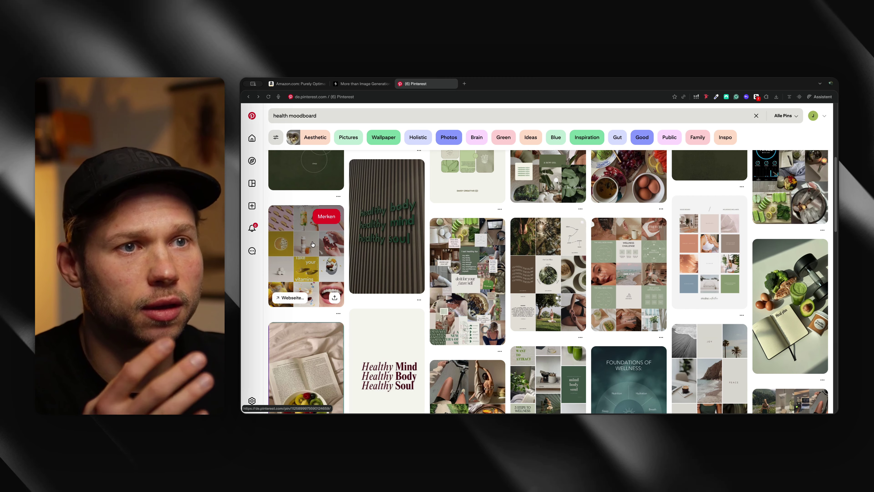
pyautogui.click(314, 242)
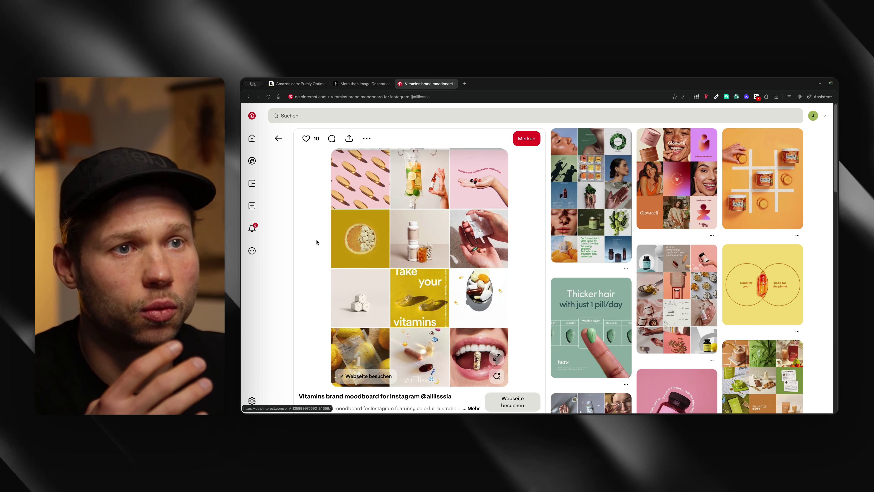
pyautogui.click(284, 139)
pyautogui.scroll(-3, 524, 302)
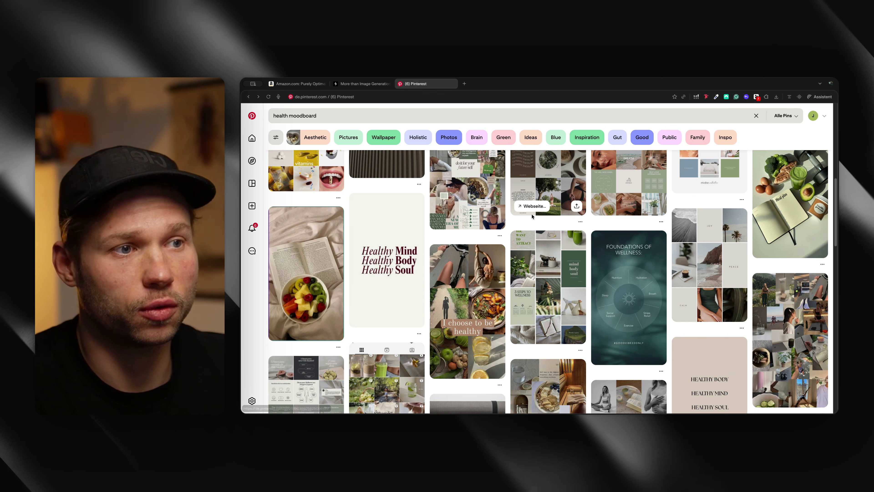
pyautogui.scroll(-8, 524, 302)
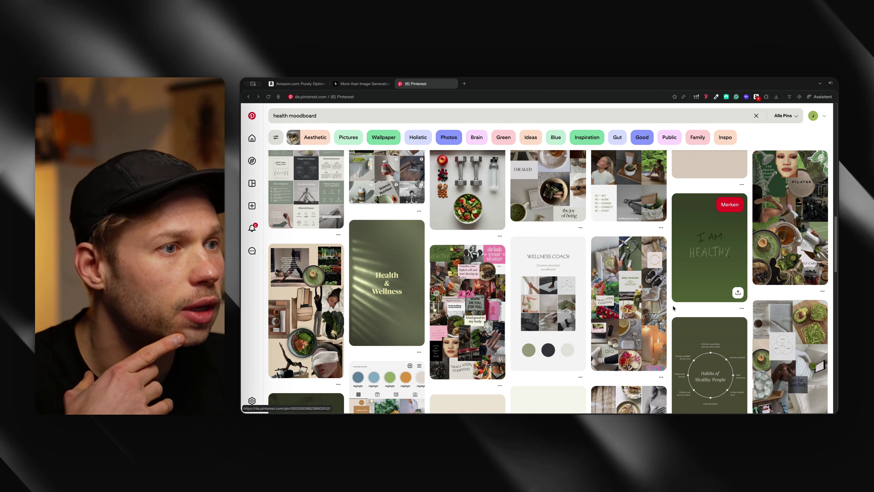
# Open the Sage & Pink Nutritionist Moodboard pin and save its image to the Downloads folder.
pyautogui.scroll(6, 641, 306)
pyautogui.scroll(11, 641, 305)
pyautogui.click(705, 218)
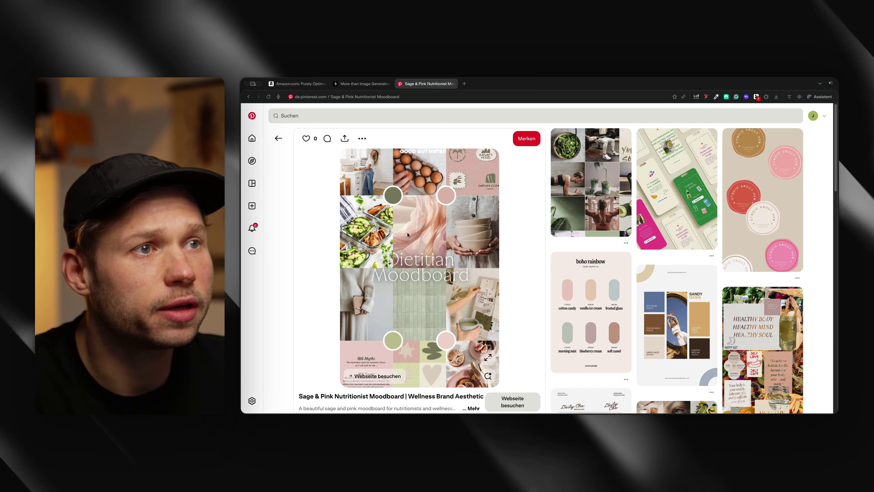
pyautogui.rightClick(396, 232)
pyautogui.click(417, 242)
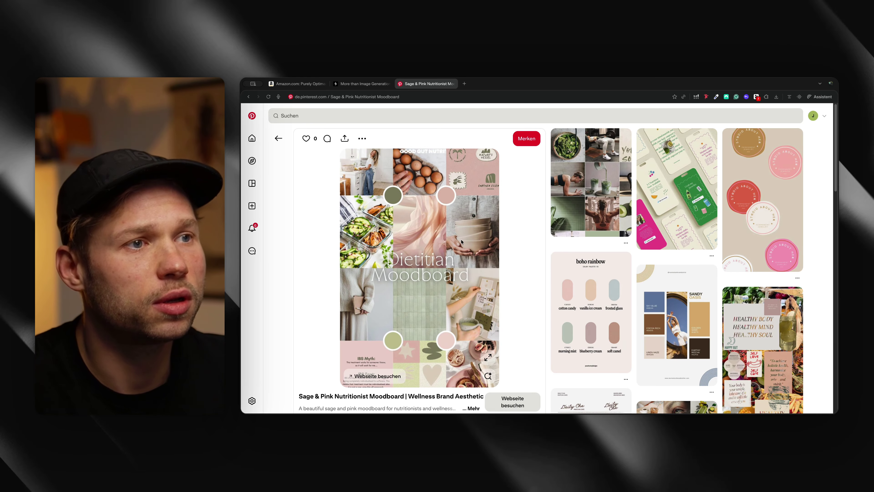
pyautogui.press('Return')
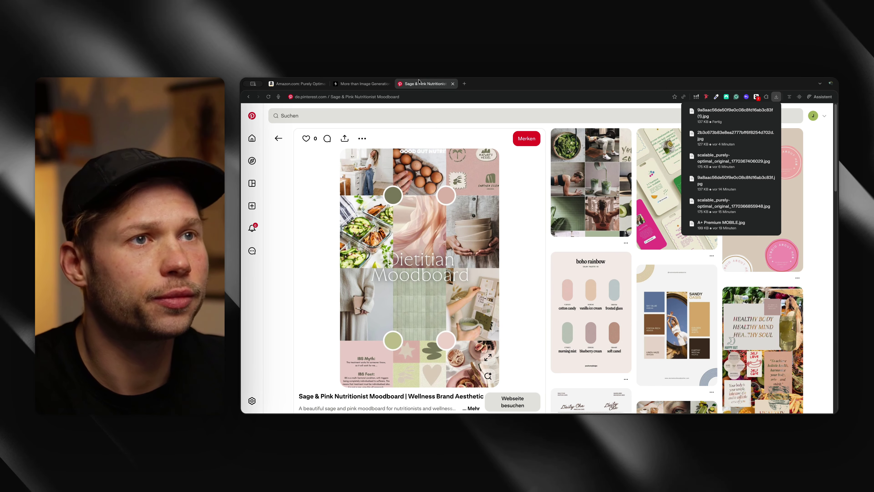
# Return to Scalable and upload the downloaded moodboard image as the Design brand style reference.
pyautogui.click(368, 89)
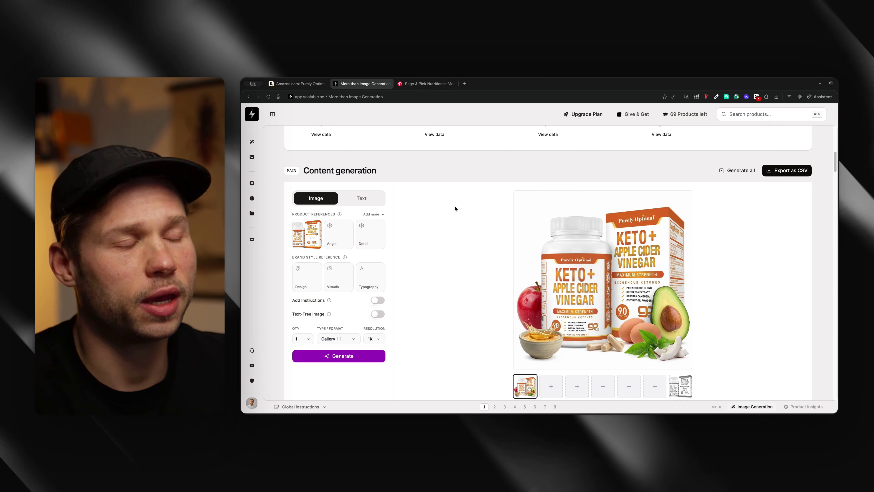
pyautogui.click(308, 282)
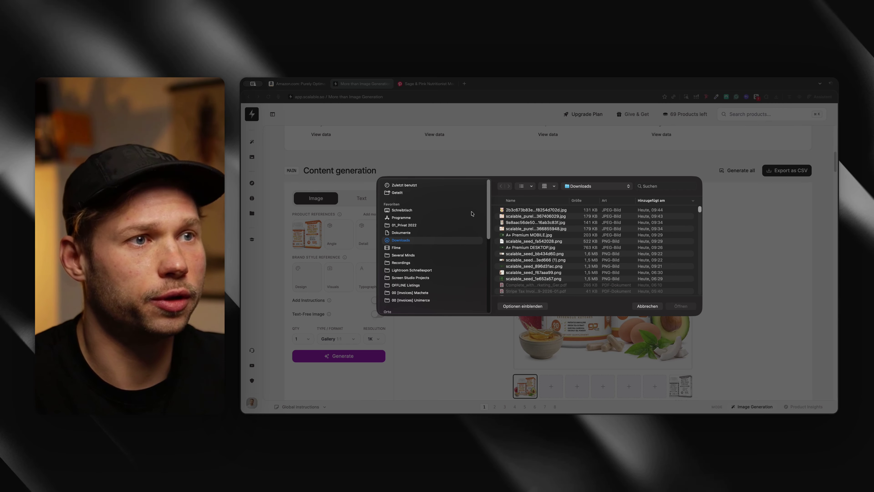
pyautogui.click(530, 209)
pyautogui.click(680, 306)
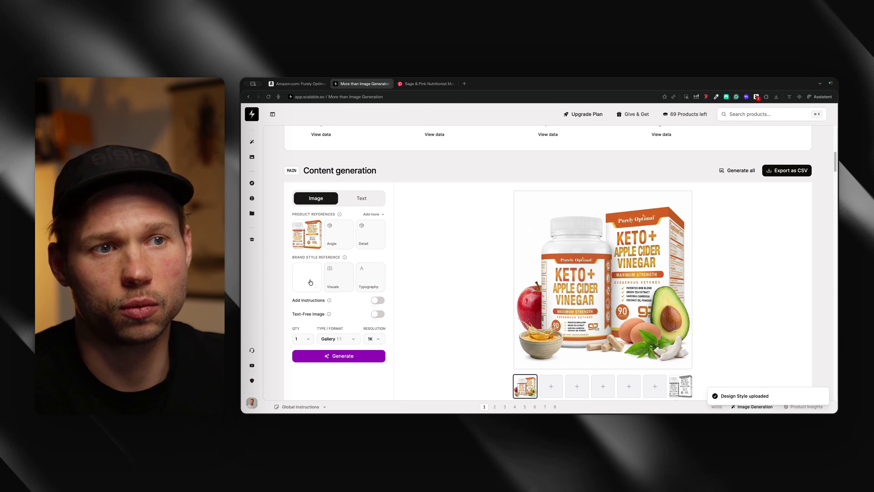
pyautogui.moveTo(347, 280)
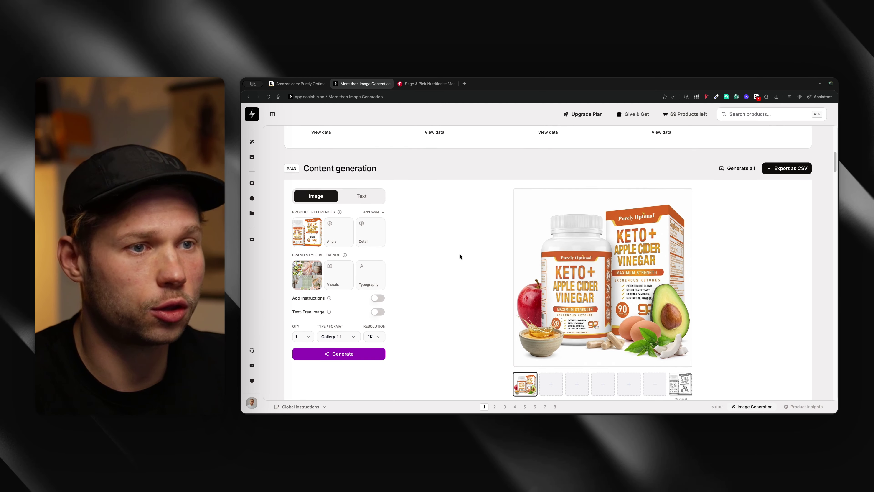
pyautogui.scroll(-2, 454, 255)
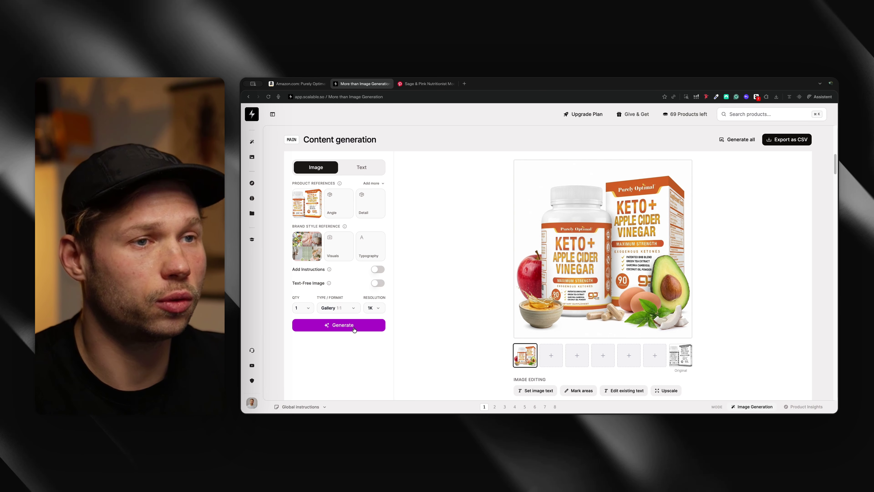
# Generate a new moodboard-styled 1:1 gallery image for each of the MAIN, PT01, PT02 and PT03 slots.
pyautogui.click(354, 330)
pyautogui.scroll(-11, 430, 294)
pyautogui.click(348, 322)
pyautogui.scroll(-2, 424, 299)
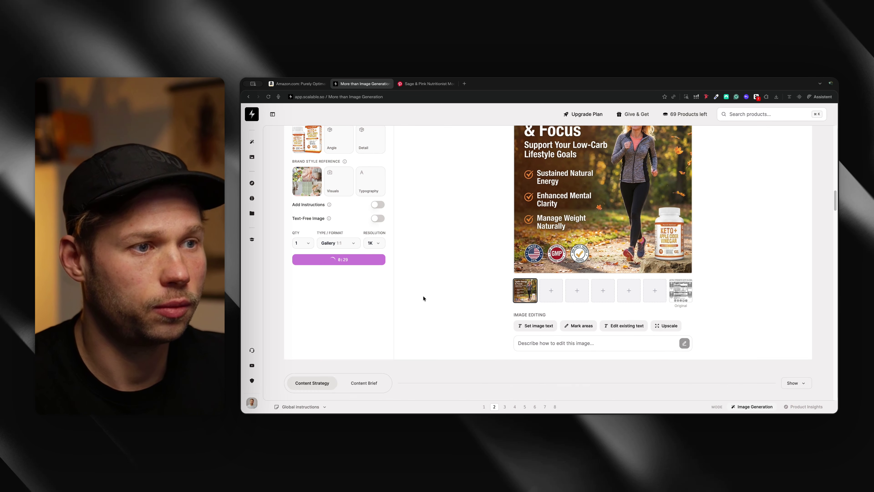
pyautogui.scroll(-10, 424, 298)
pyautogui.click(357, 313)
pyautogui.scroll(-5, 439, 291)
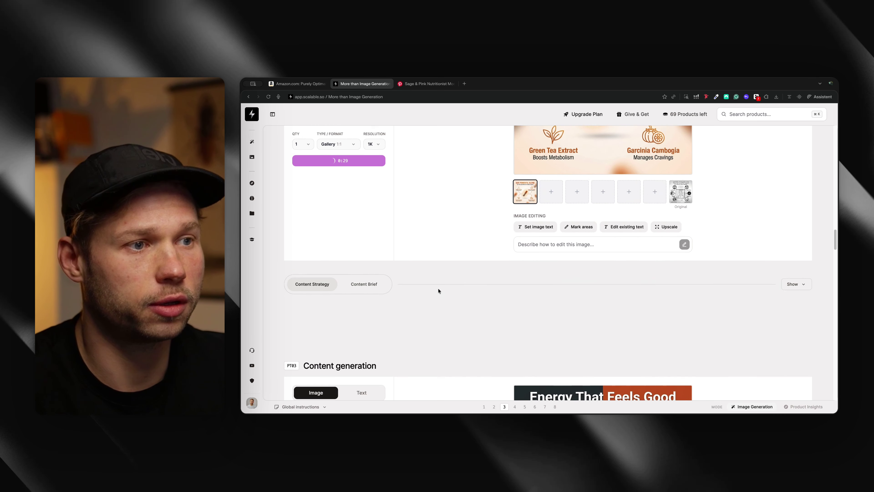
pyautogui.scroll(-10, 438, 291)
pyautogui.click(339, 275)
pyautogui.scroll(-6, 441, 277)
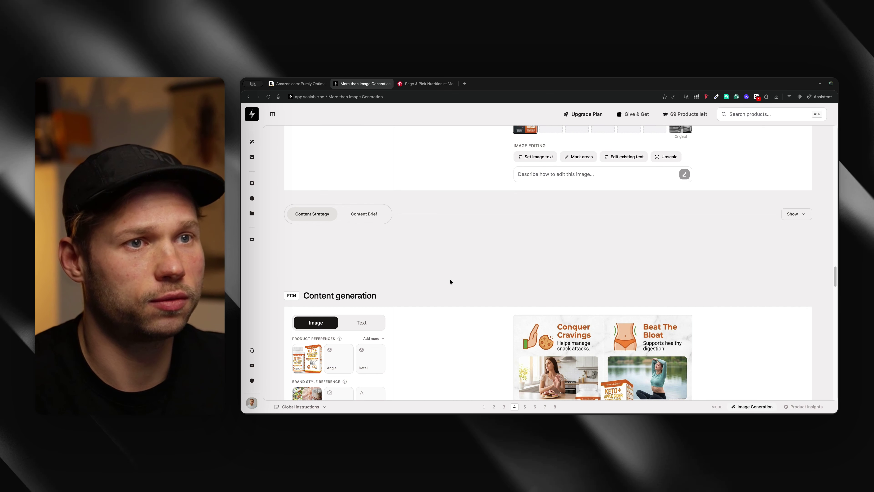
# Generate a new moodboard-styled 1:1 gallery image for each of the remaining slots, PT04 through PT07.
pyautogui.scroll(-6, 451, 279)
pyautogui.click(342, 324)
pyautogui.scroll(-5, 458, 275)
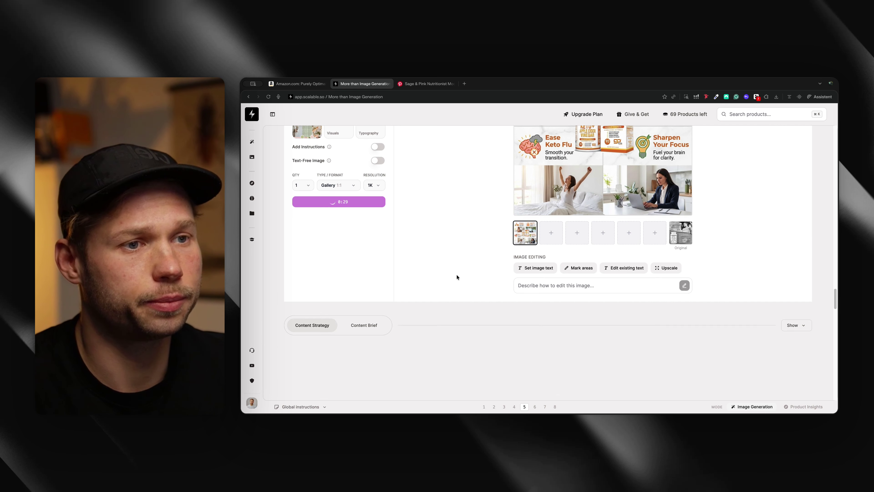
pyautogui.scroll(-6, 457, 276)
pyautogui.click(339, 266)
pyautogui.scroll(-5, 441, 273)
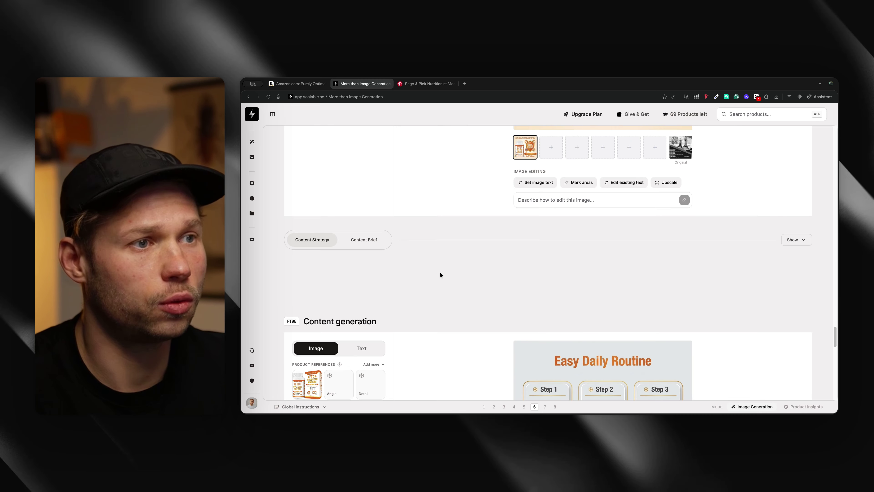
pyautogui.scroll(-15, 440, 275)
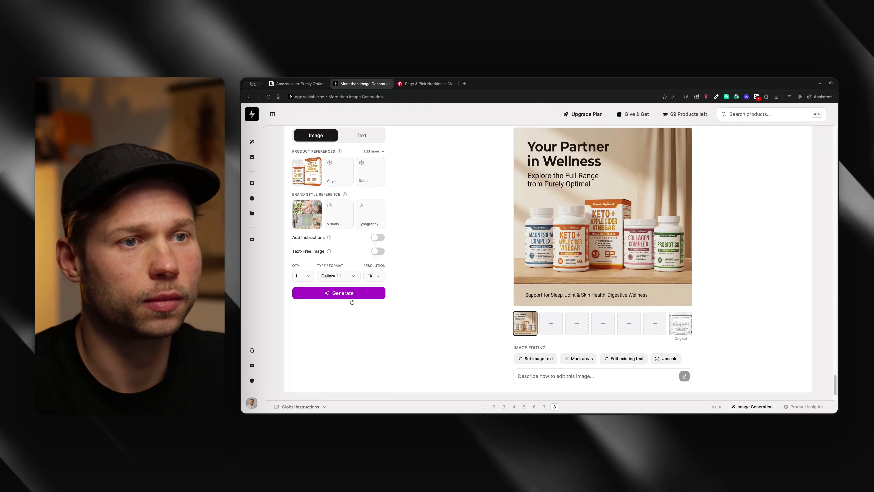
pyautogui.click(351, 298)
pyautogui.scroll(-2, 447, 280)
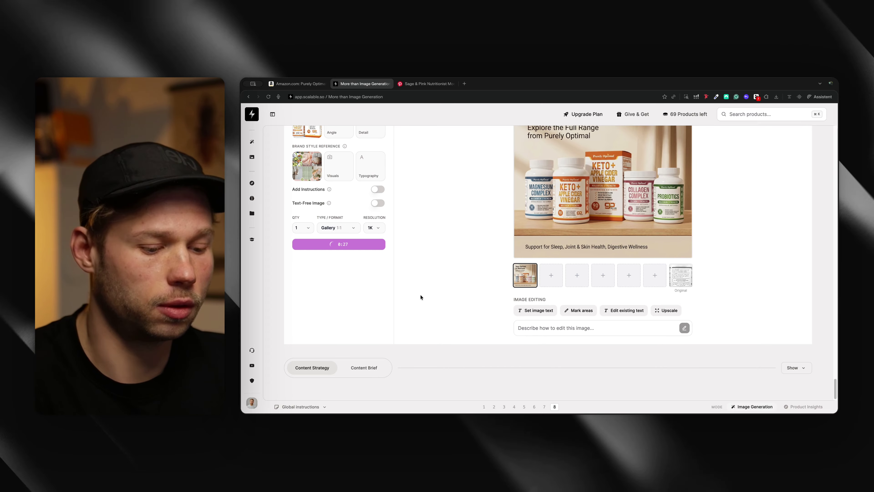
# Return to the MAIN slot to review its images, and display the newly generated version in the PT01 slot.
pyautogui.scroll(20, 421, 295)
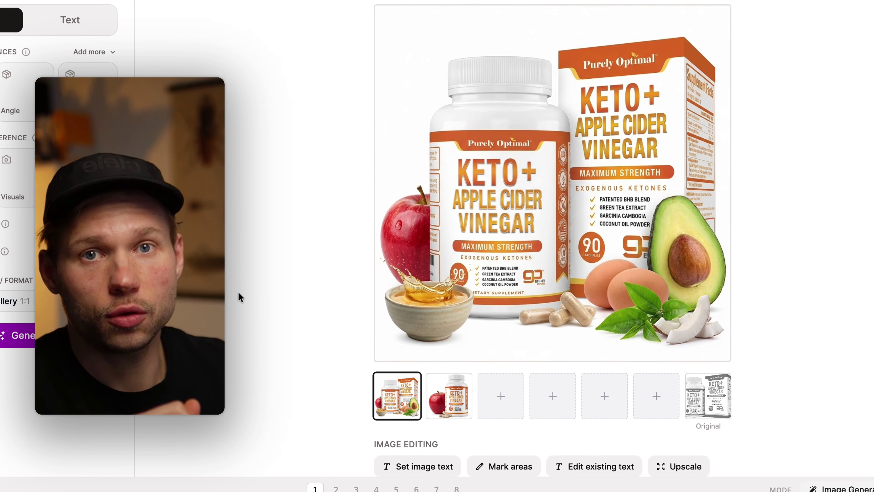
pyautogui.scroll(-2, 254, 345)
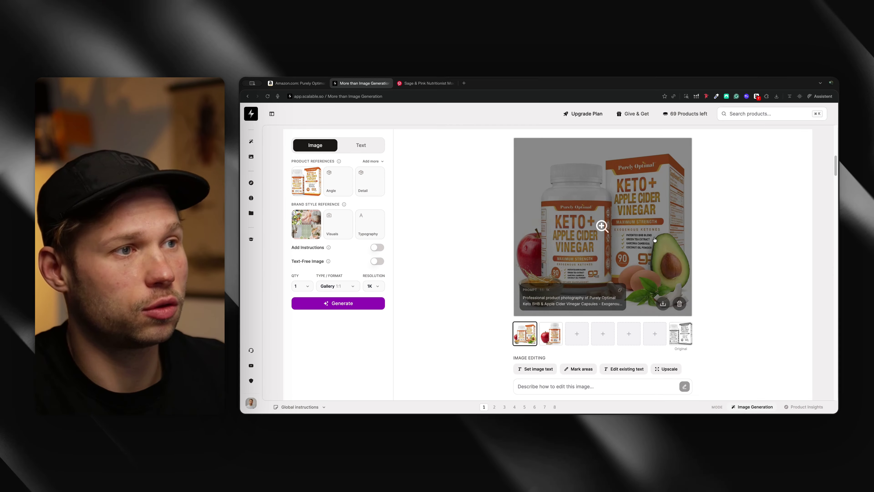
pyautogui.scroll(-10, 430, 277)
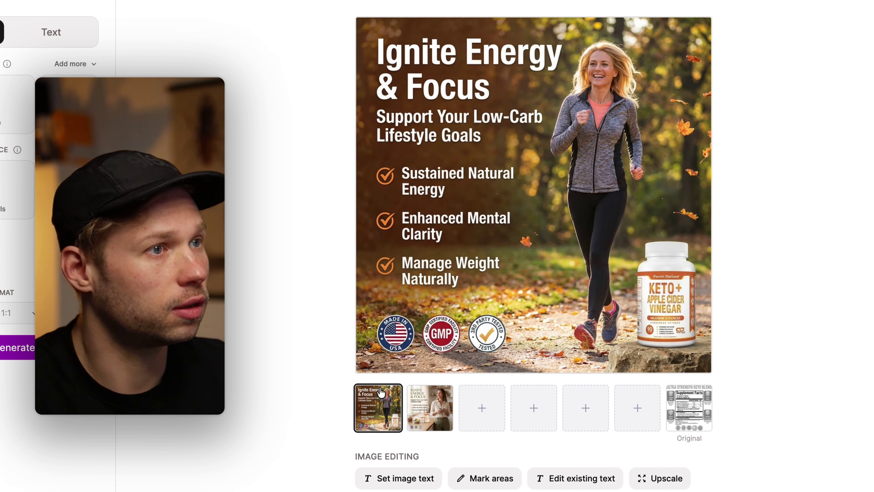
pyautogui.click(437, 415)
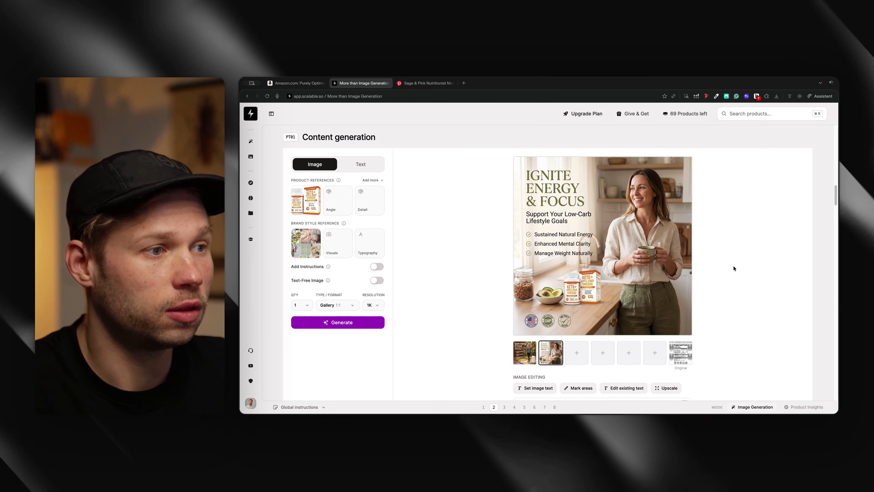
# Compare the earlier and newly generated versions of the PT02 ingredient blend image.
pyautogui.scroll(-5, 735, 269)
pyautogui.scroll(-5, 733, 266)
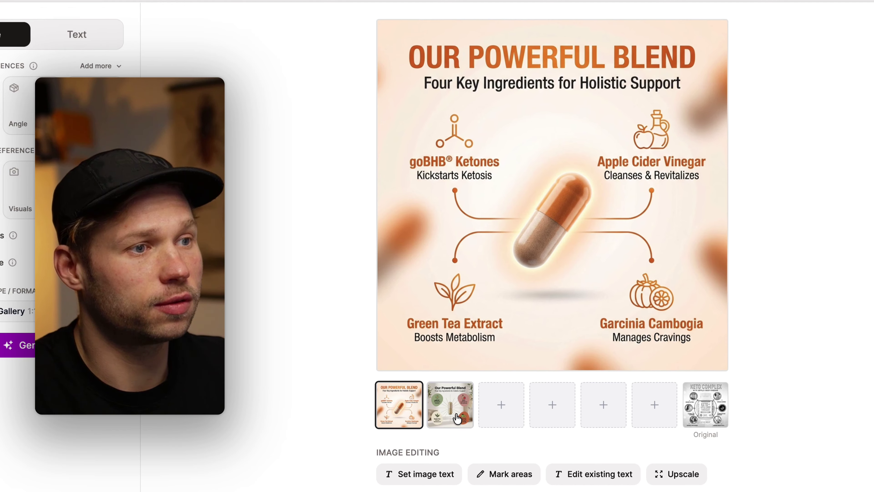
pyautogui.click(551, 427)
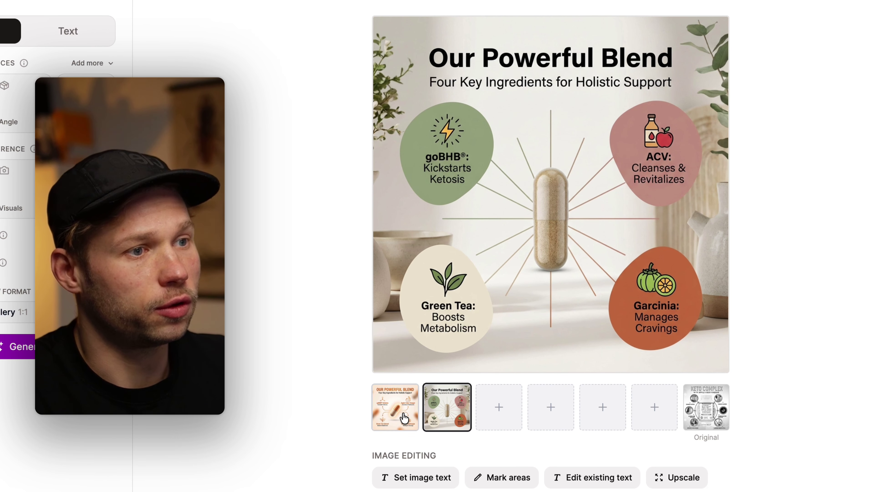
pyautogui.click(412, 423)
pyautogui.click(444, 413)
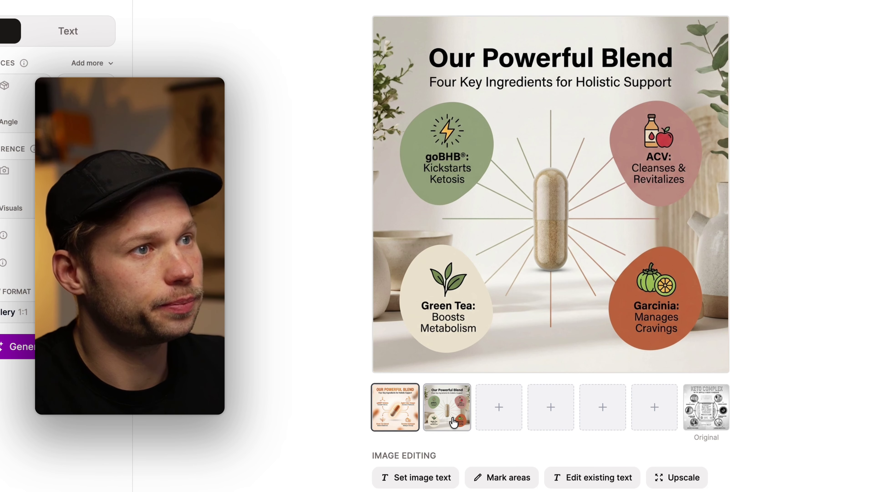
# Compare the newly generated PT03 energy image with its earlier version and with the original listing image.
pyautogui.scroll(-5, 800, 303)
pyautogui.scroll(-5, 800, 303)
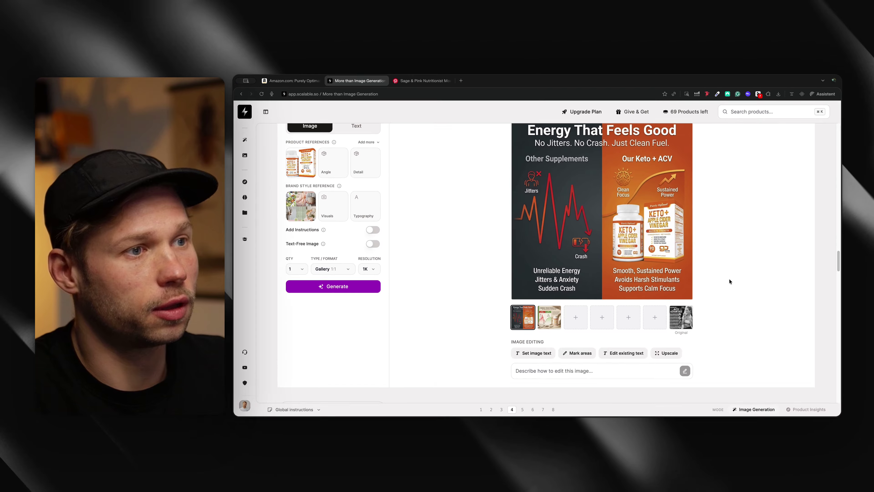
pyautogui.scroll(-1, 728, 281)
pyautogui.scroll(1, 729, 281)
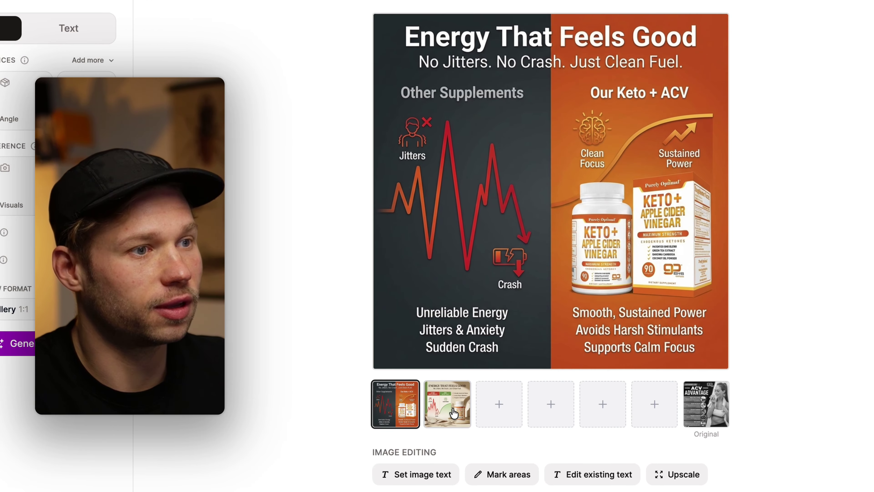
pyautogui.click(454, 412)
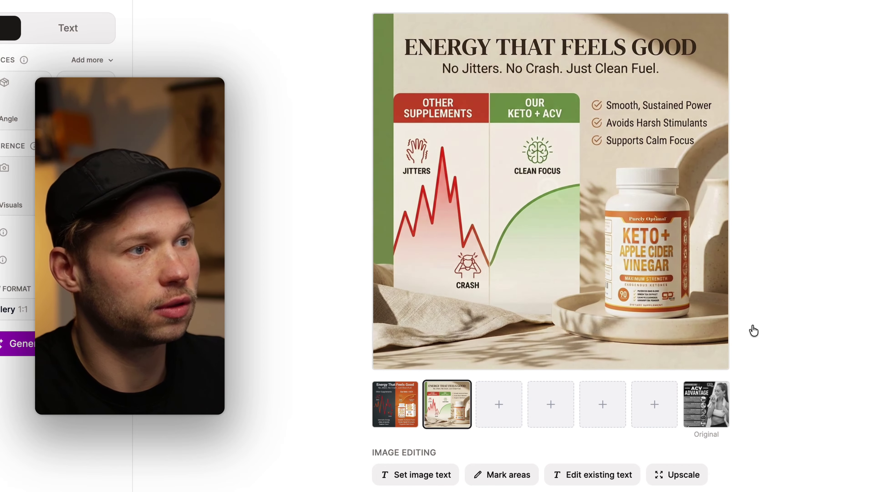
pyautogui.click(707, 414)
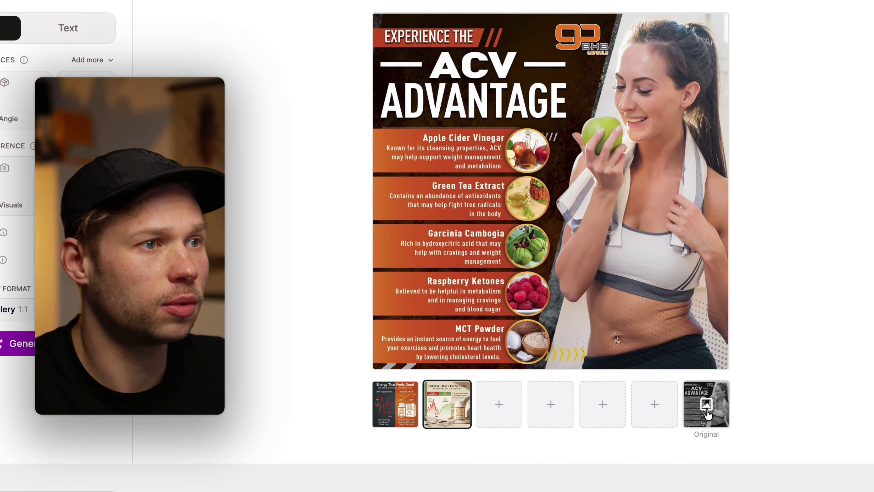
pyautogui.click(440, 420)
pyautogui.click(710, 412)
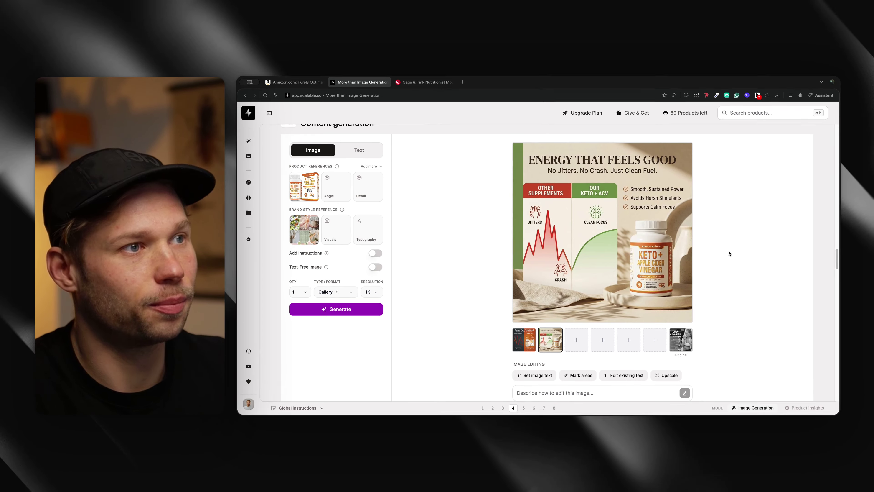
# Display the newly generated PT04 benefits image and compare it with the original listing image.
pyautogui.scroll(-10, 770, 301)
pyautogui.scroll(-3, 707, 289)
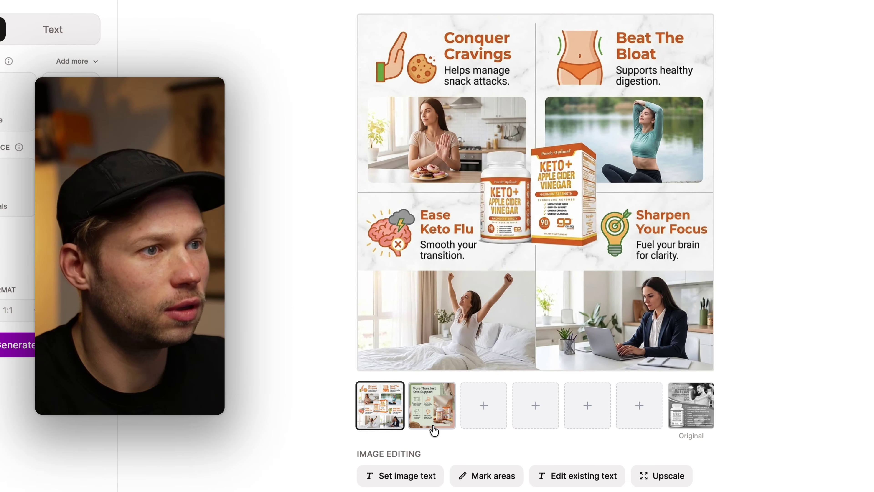
pyautogui.click(433, 428)
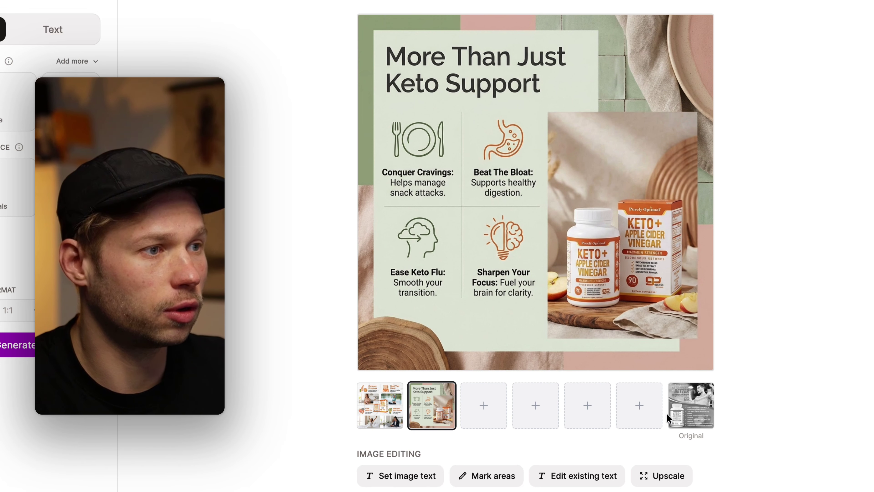
pyautogui.click(677, 412)
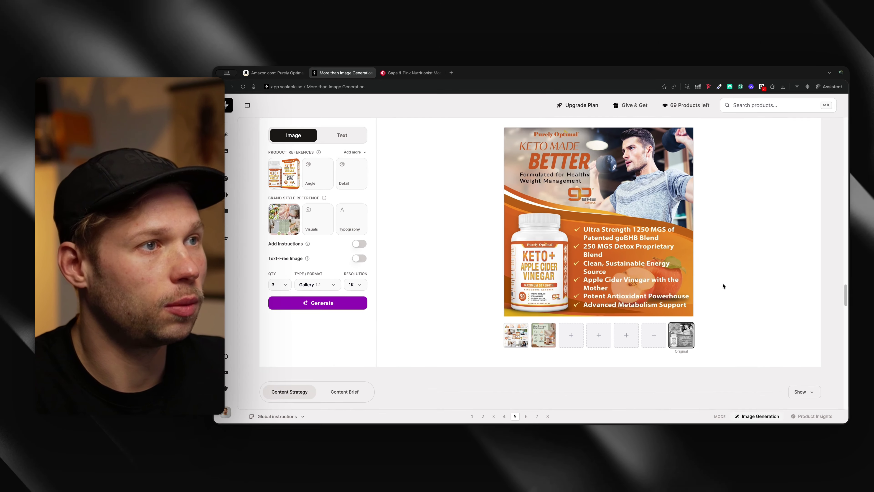
# Display the newly generated PT05 satisfaction guarantee image and compare it with the original listing image.
pyautogui.scroll(-10, 757, 310)
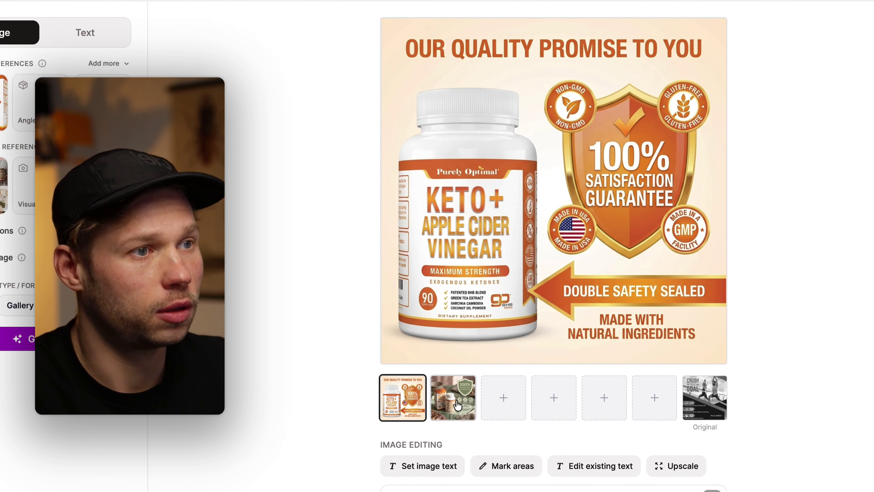
pyautogui.moveTo(648, 190)
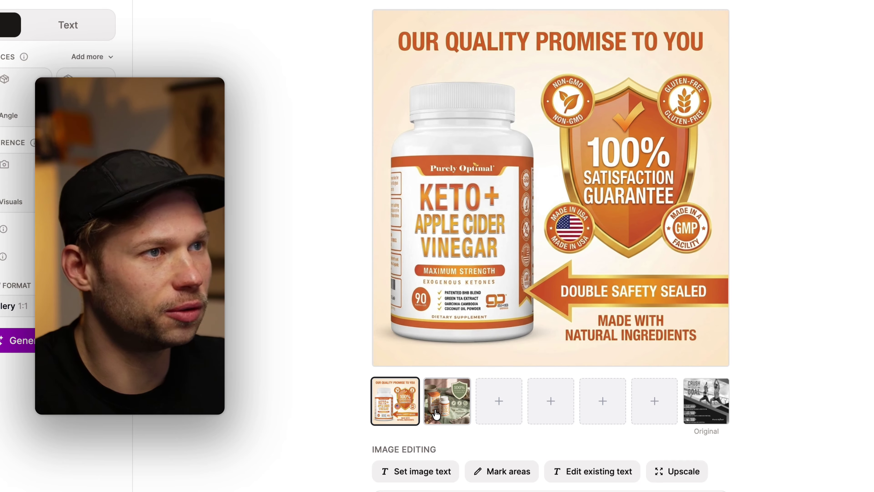
pyautogui.click(437, 414)
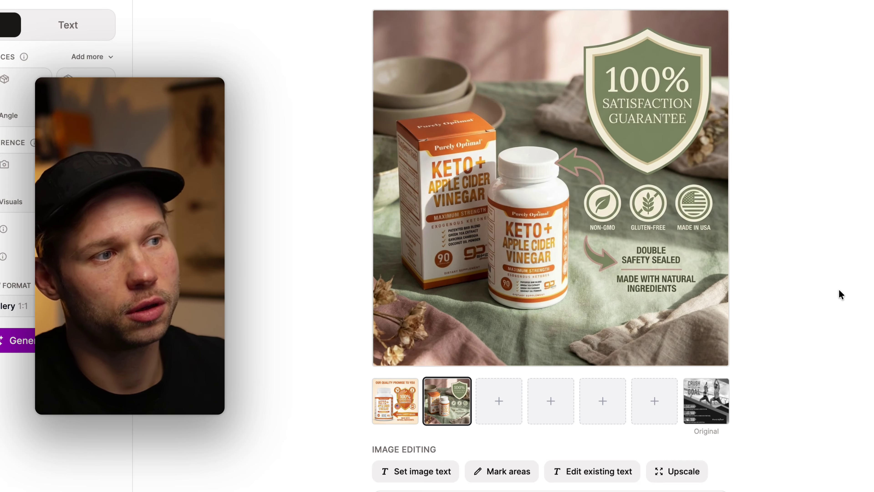
pyautogui.click(729, 411)
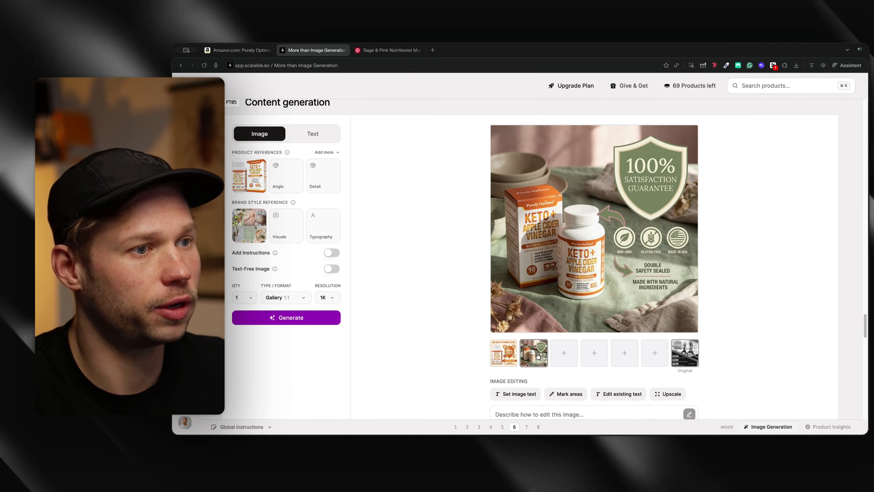
# Compare the earlier and newly generated versions of the PT06 daily routine image.
pyautogui.scroll(-10, 757, 237)
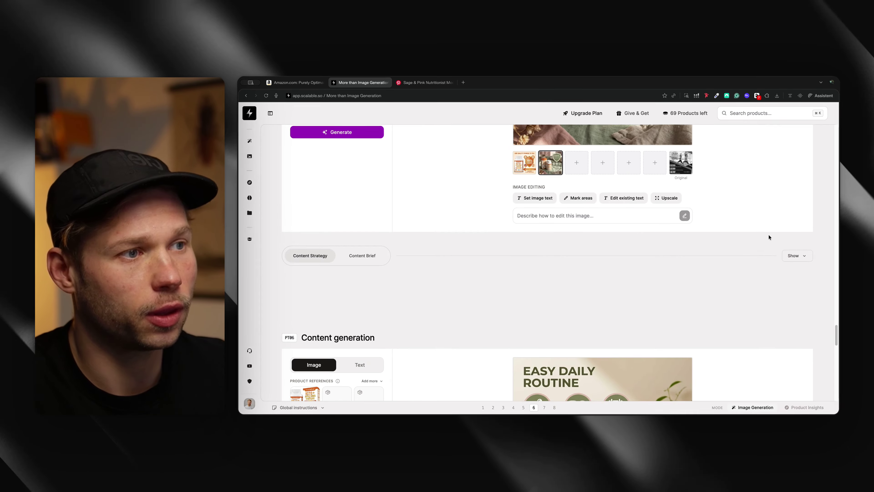
pyautogui.scroll(-2, 736, 241)
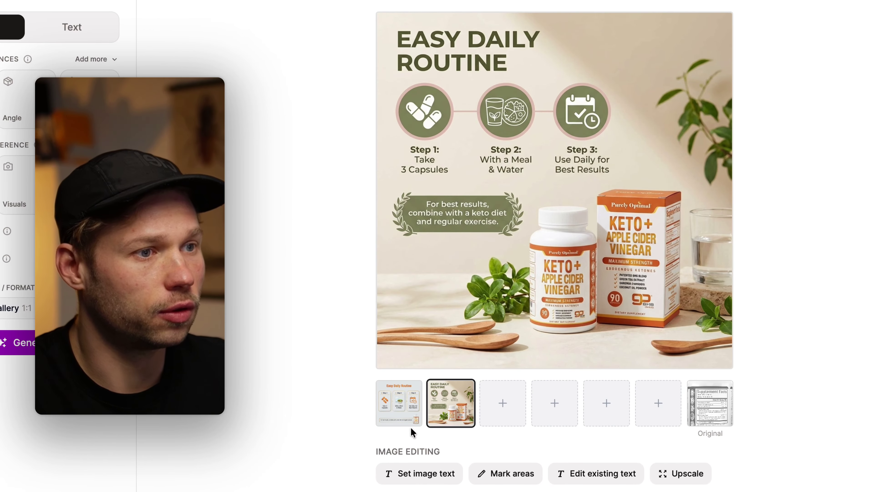
pyautogui.click(411, 425)
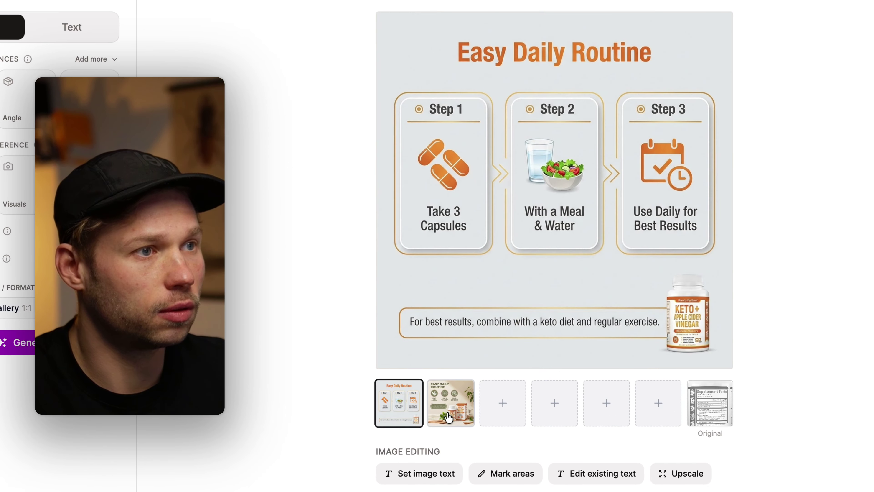
pyautogui.click(455, 413)
pyautogui.click(405, 414)
pyautogui.click(458, 412)
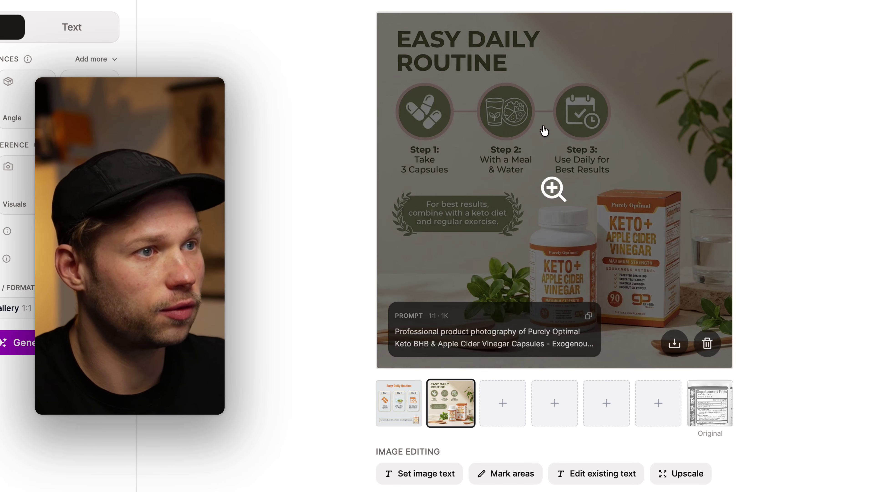
# Compare the two generated versions of the PT07 product range image, ending on the earlier one.
pyautogui.scroll(-3, 816, 315)
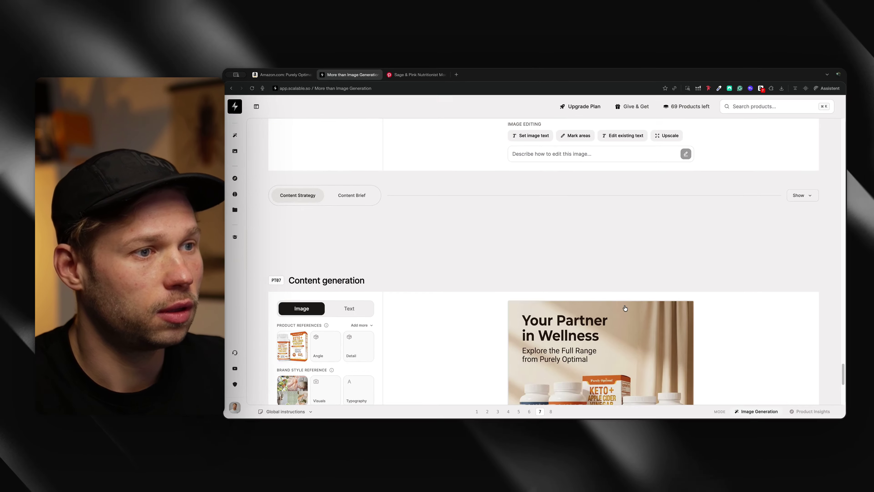
pyautogui.scroll(-4, 625, 308)
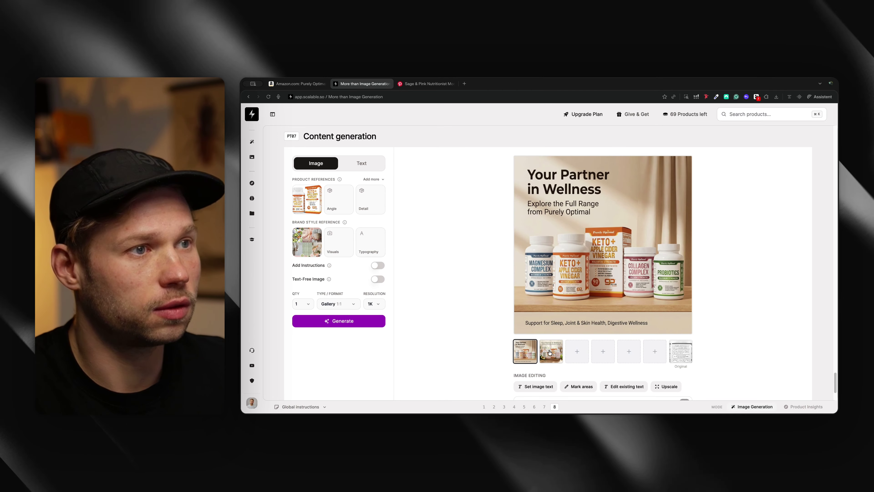
pyautogui.click(551, 352)
pyautogui.click(524, 353)
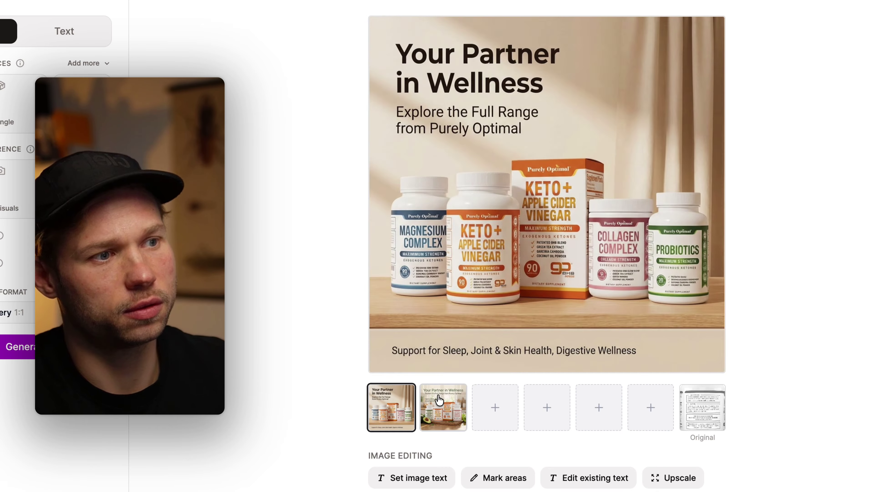
pyautogui.click(440, 400)
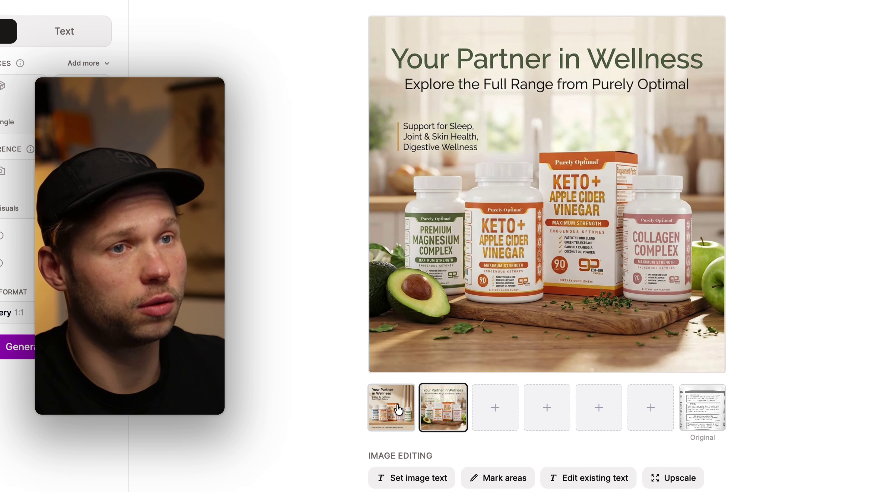
pyautogui.click(387, 418)
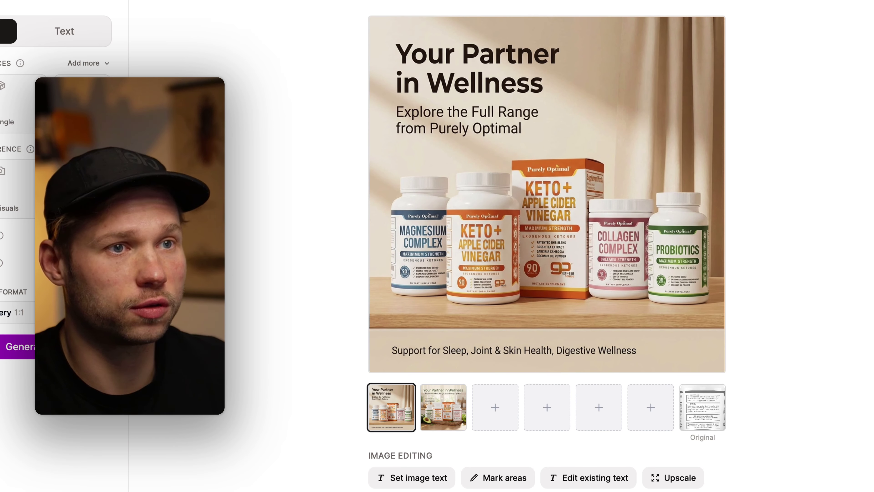
# Display the newly generated PT07 product range image, then go back to the PT06 daily routine image.
pyautogui.click(437, 418)
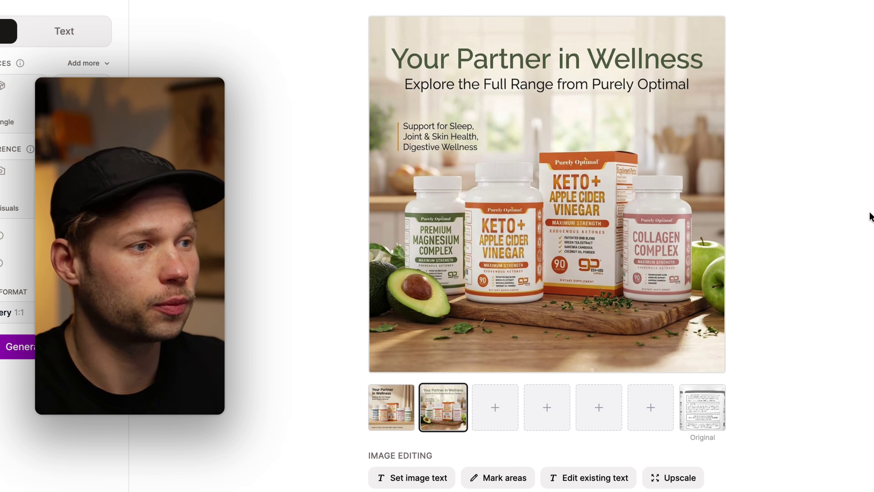
pyautogui.scroll(-5, 800, 293)
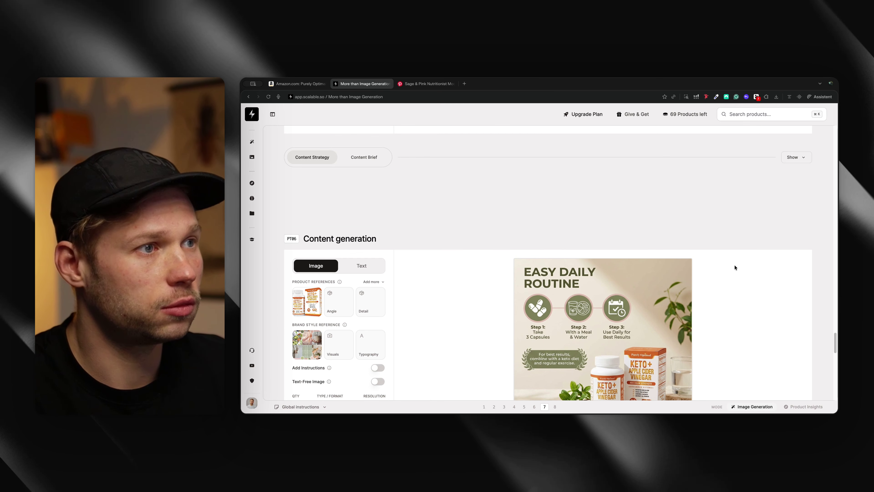
pyautogui.scroll(-3, 733, 289)
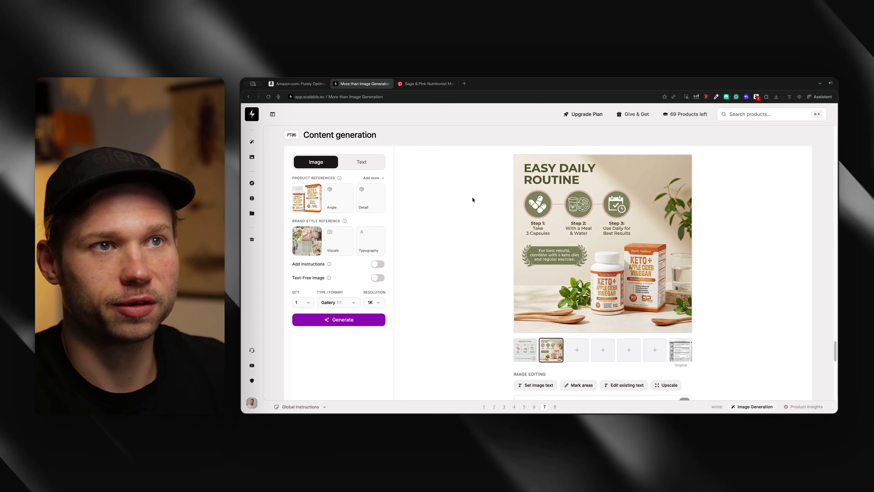
# Switch to Pinterest, browse the "health moodboard" search results for other style references, and return to Scalable.
pyautogui.click(401, 85)
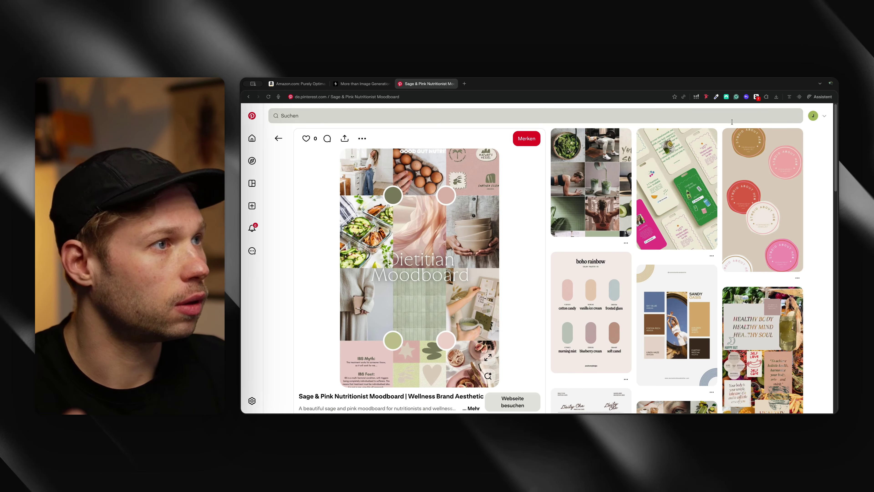
pyautogui.click(278, 139)
pyautogui.scroll(-10, 702, 219)
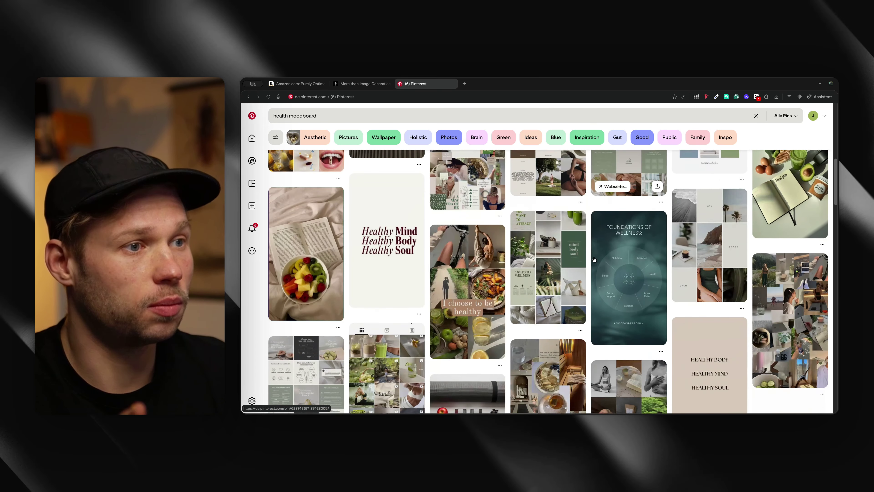
pyautogui.click(365, 84)
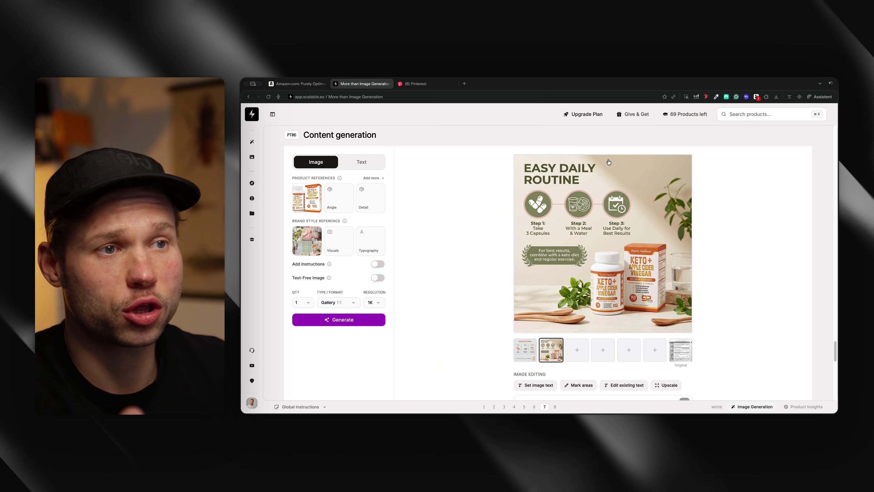